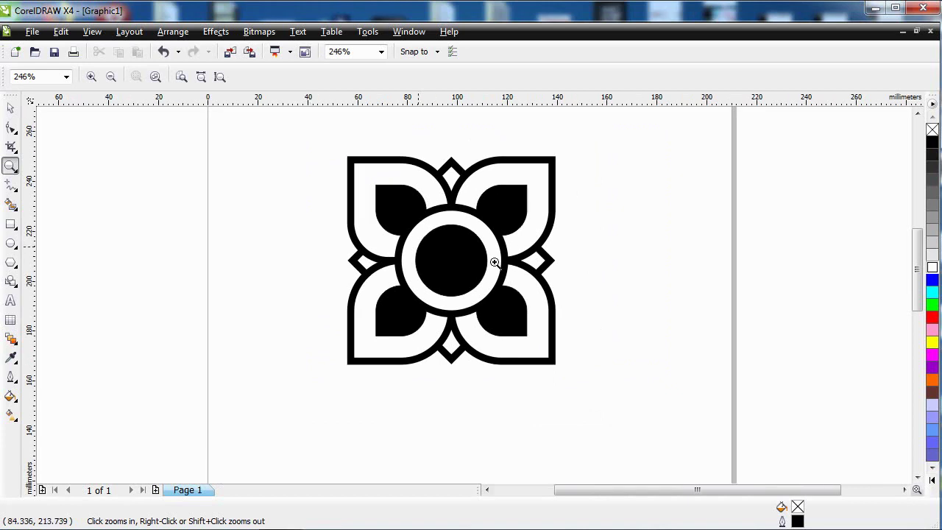
Step: Draw a square about 44 mm wide in the empty area beside the page, next to the reference flower
right_click(500, 227)
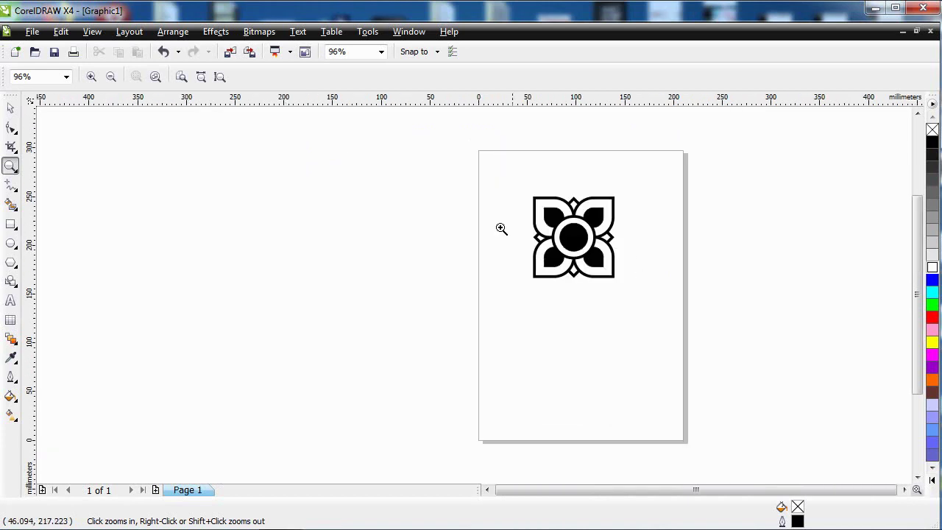
click(11, 224)
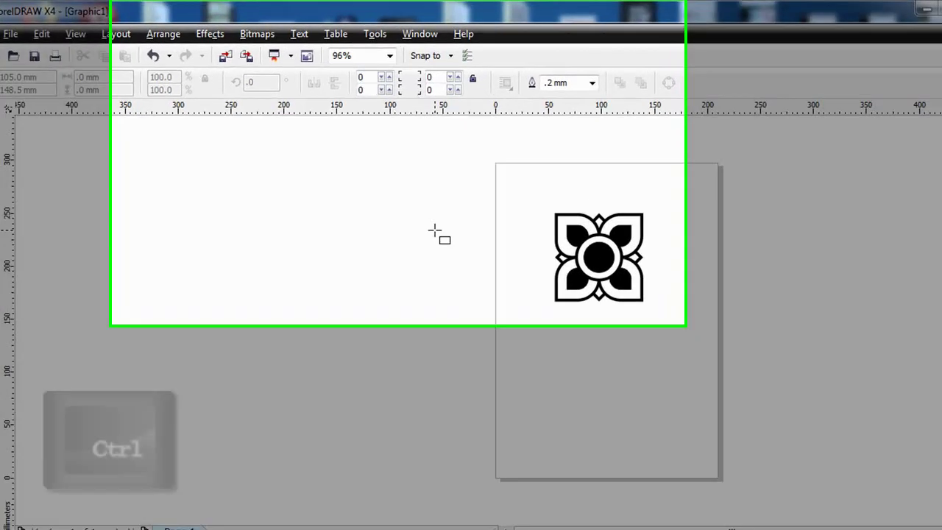
drag(422, 213, 453, 250)
mouse_move(585, 445)
mouse_down()
mouse_move(565, 422)
mouse_move(599, 448)
mouse_move(559, 412)
mouse_move(591, 435)
mouse_move(589, 461)
mouse_move(552, 429)
mouse_move(573, 449)
mouse_up()
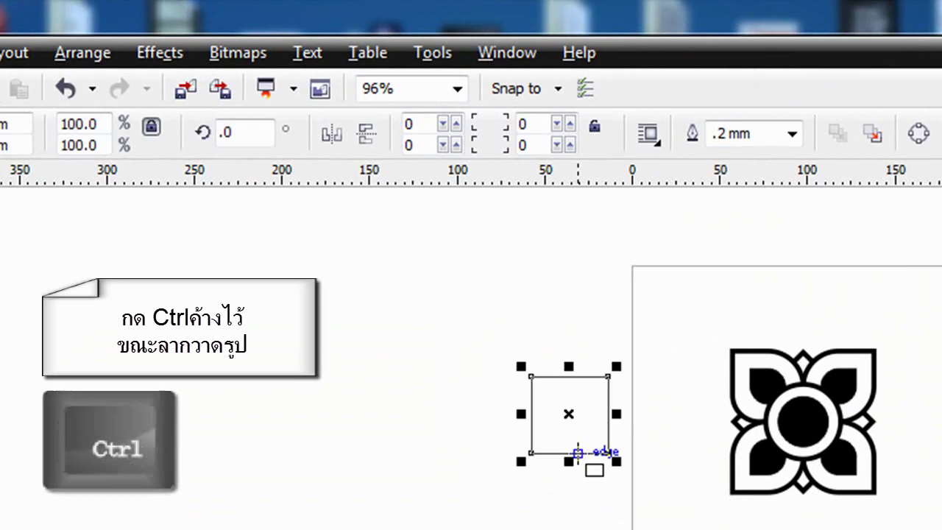
Step: Set the square's size to 10 mm, keeping its proportions
click(2, 124)
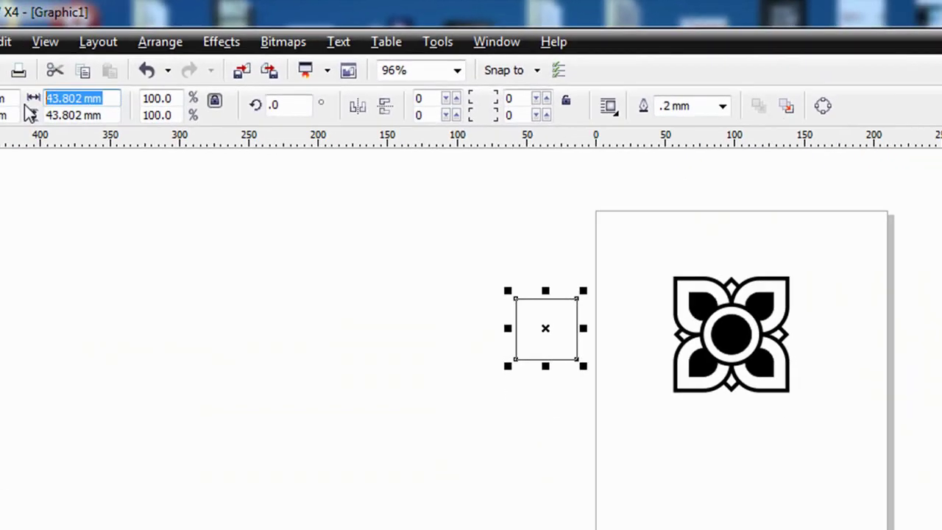
text(10)
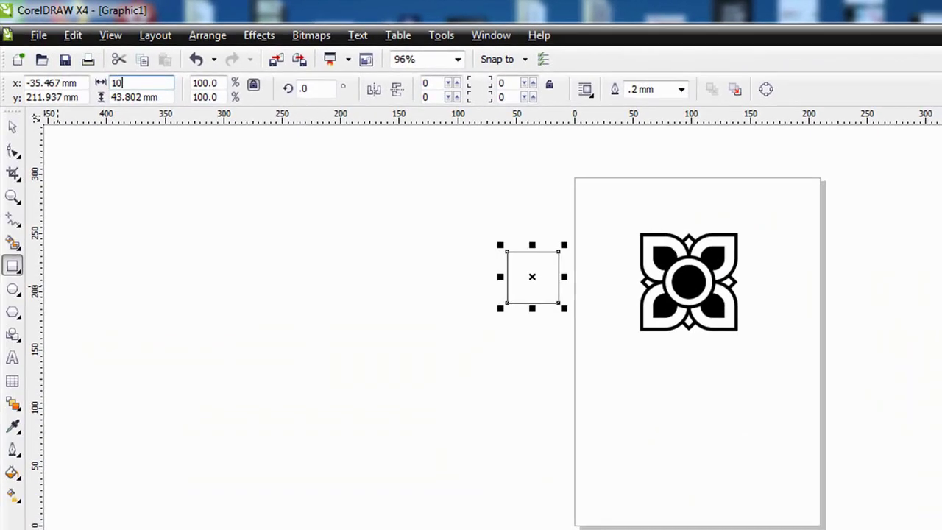
key(Return)
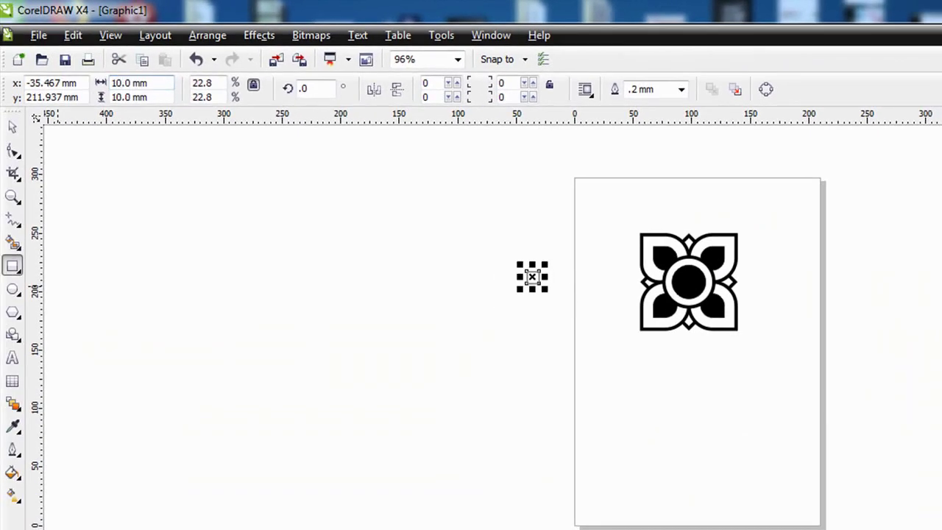
Step: Round all four corners of the square together to 100 with the Shape tool so it forms a circle
click(13, 197)
drag(507, 260, 565, 307)
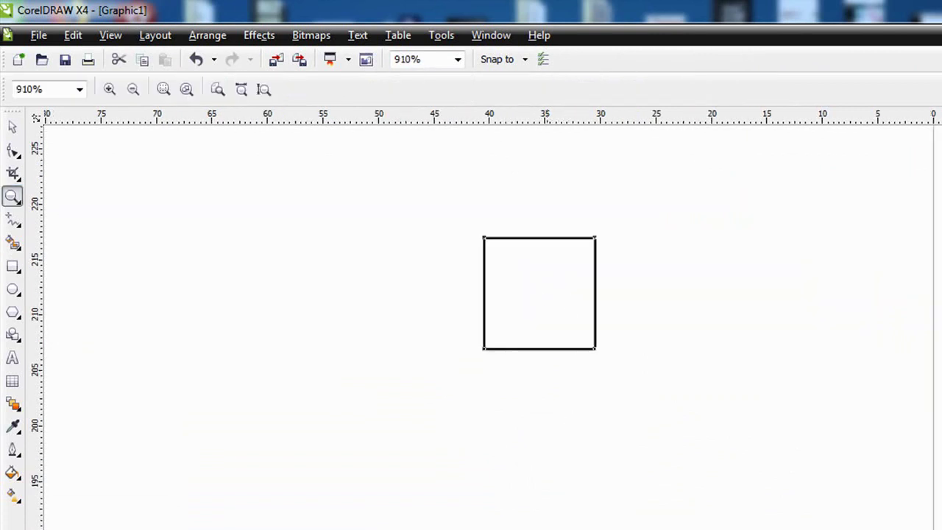
click(693, 405)
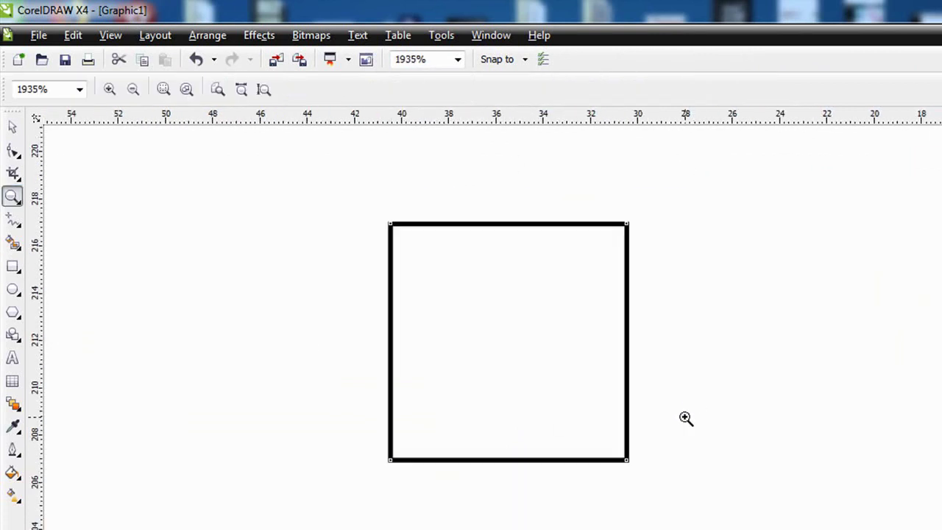
click(13, 128)
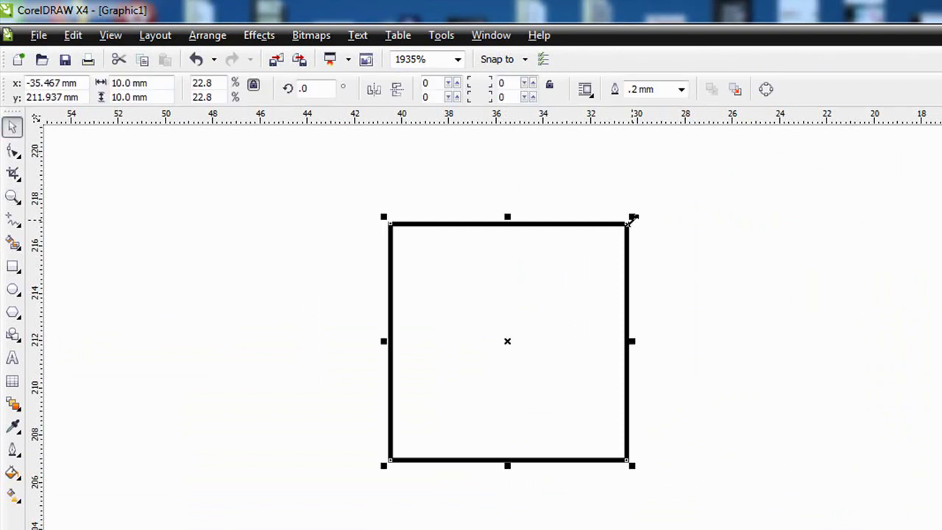
click(13, 150)
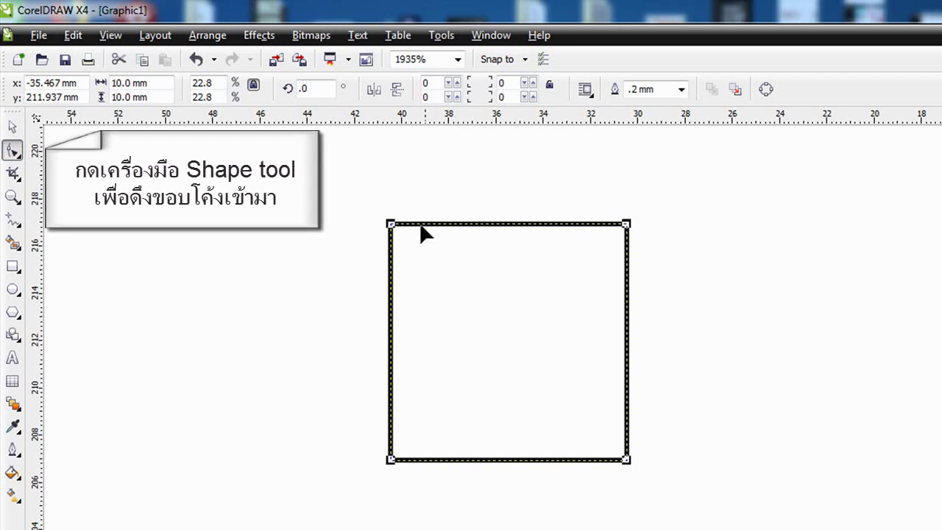
drag(384, 227, 475, 345)
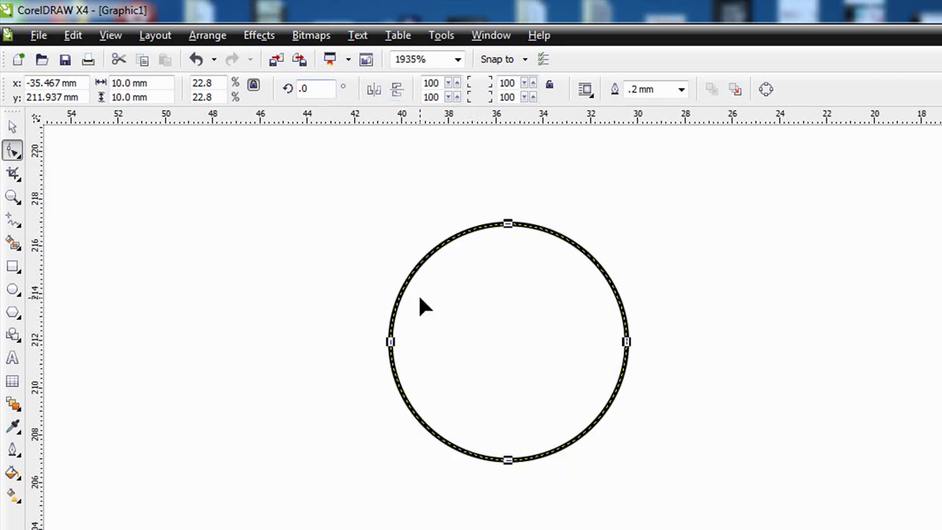
Step: Unlink the corner roundness and set the upper-left and lower-right corners to 0 to form a pointed petal
click(551, 87)
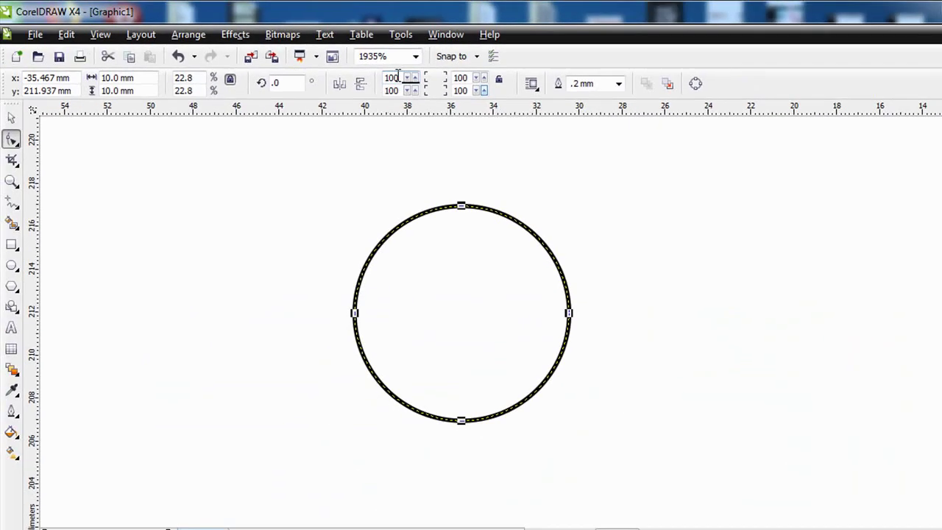
double_click(398, 76)
text(0)
key(Return)
double_click(469, 90)
text(0)
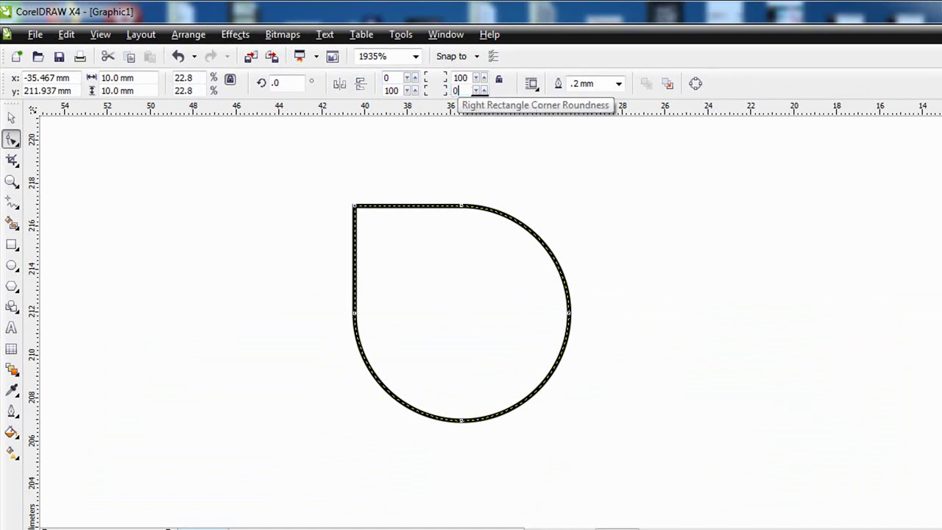
key(Return)
Step: Shift the petal sideways and place its rotation centre on its lower-right corner, checking that snapping to objects is enabled
key(space)
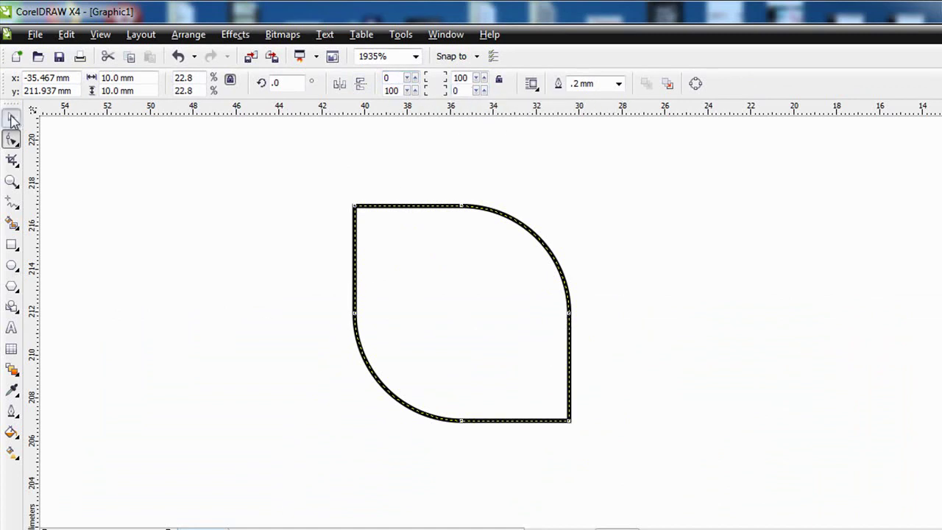
drag(448, 250, 349, 250)
click(363, 267)
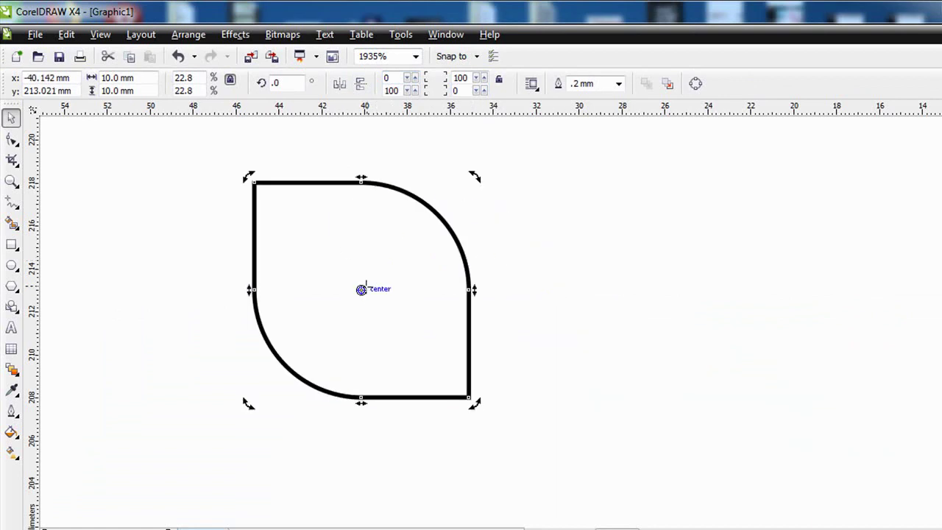
click(577, 233)
click(401, 246)
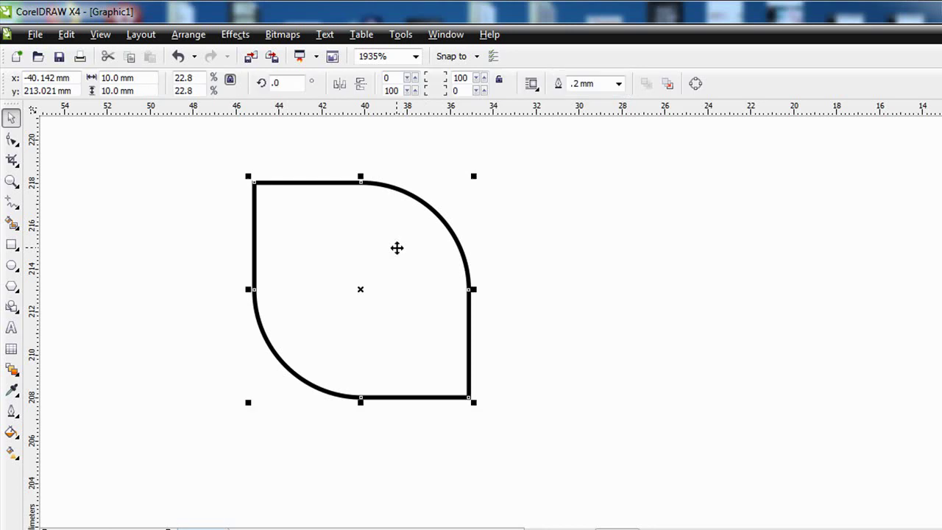
click(409, 240)
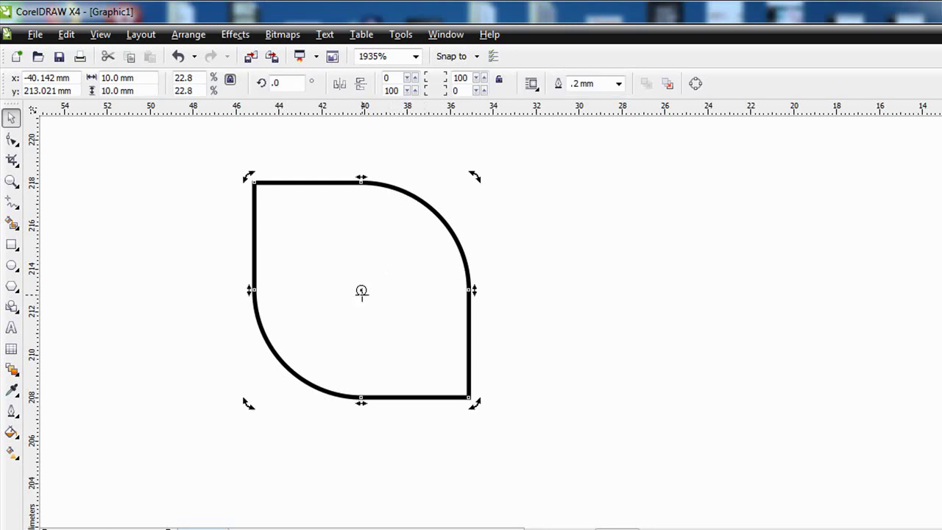
mouse_move(362, 292)
mouse_down()
mouse_move(397, 196)
mouse_move(469, 398)
mouse_up()
click(456, 59)
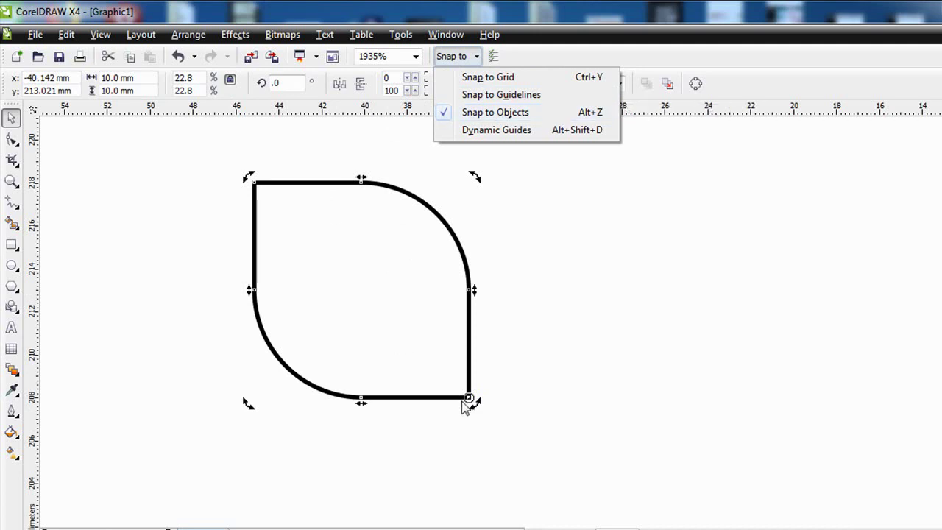
click(472, 405)
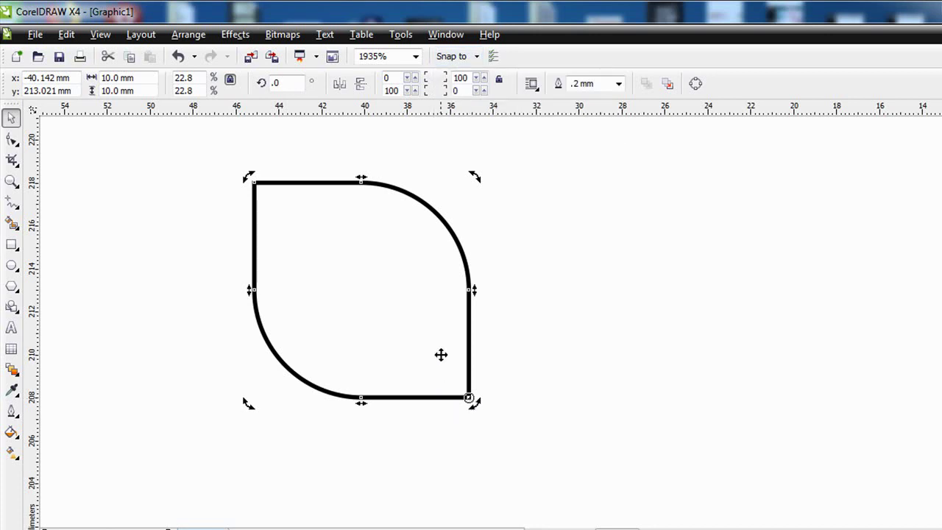
Step: Make a copy of the petal rotated 90° about its lower-right corner and repeat it twice to complete a four-petal flower
click(325, 239)
click(362, 216)
double_click(389, 367)
drag(246, 177, 311, 450)
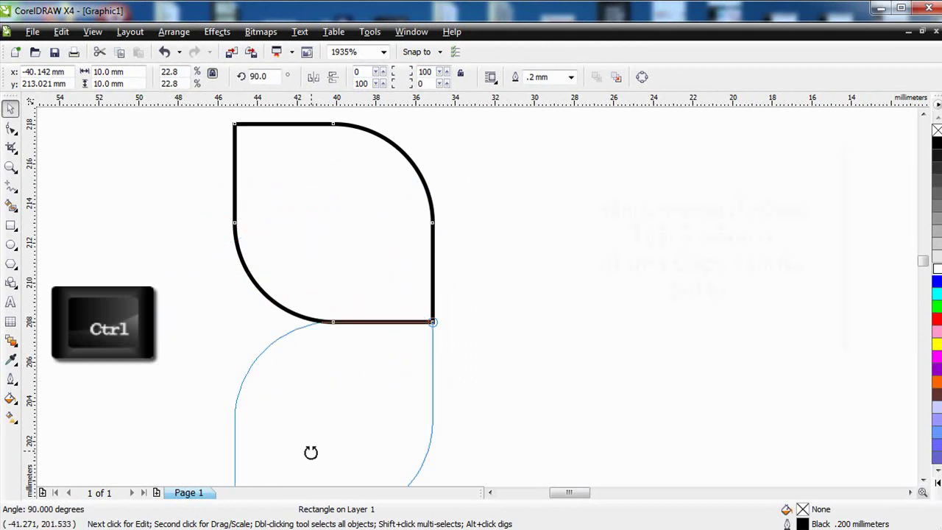
right_click(311, 452)
key(ctrl+d)
key(ctrl+d)
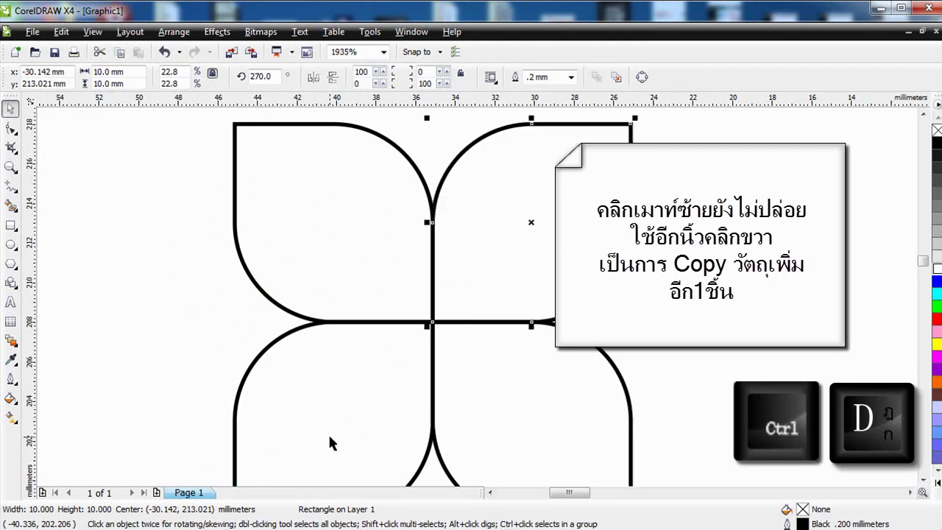
key(Escape)
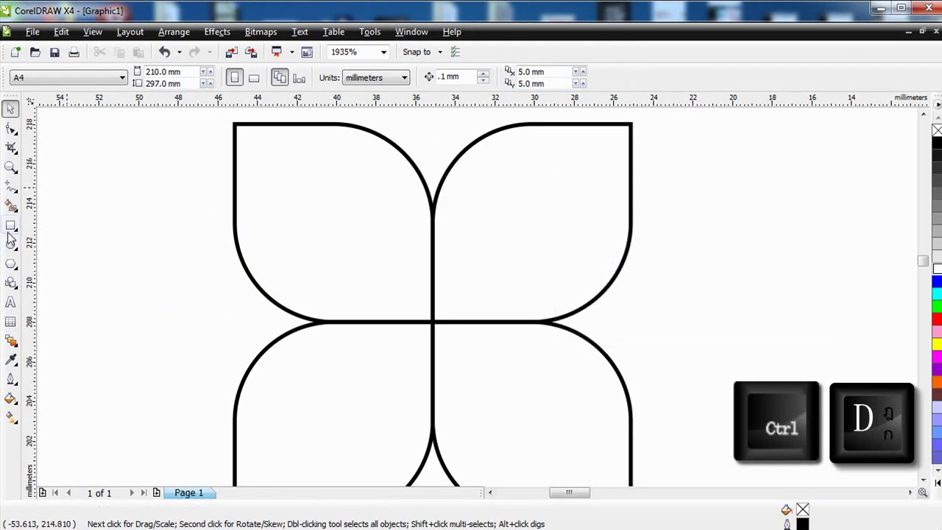
Step: Draw a circle about 8.9 mm in diameter and centre it on the point where the four petals meet
click(13, 245)
drag(188, 187, 284, 370)
click(10, 108)
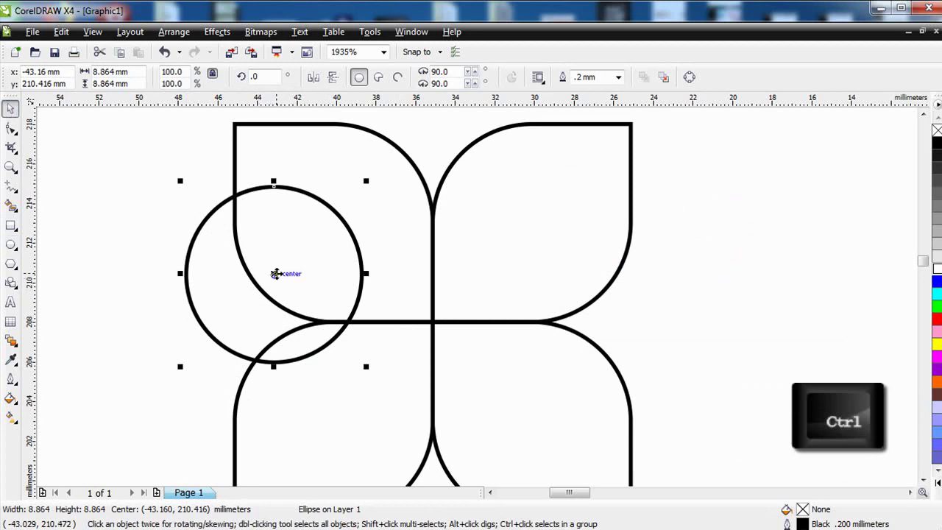
drag(273, 276, 432, 321)
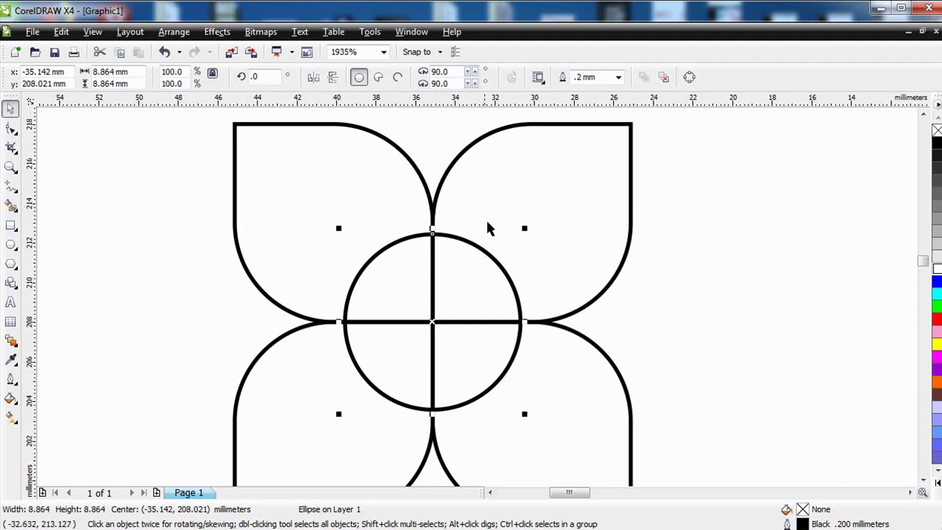
Step: Enlarge the circle from its centre to about 12.4 mm in diameter and fill it with white
key(shift)
drag(527, 228, 564, 182)
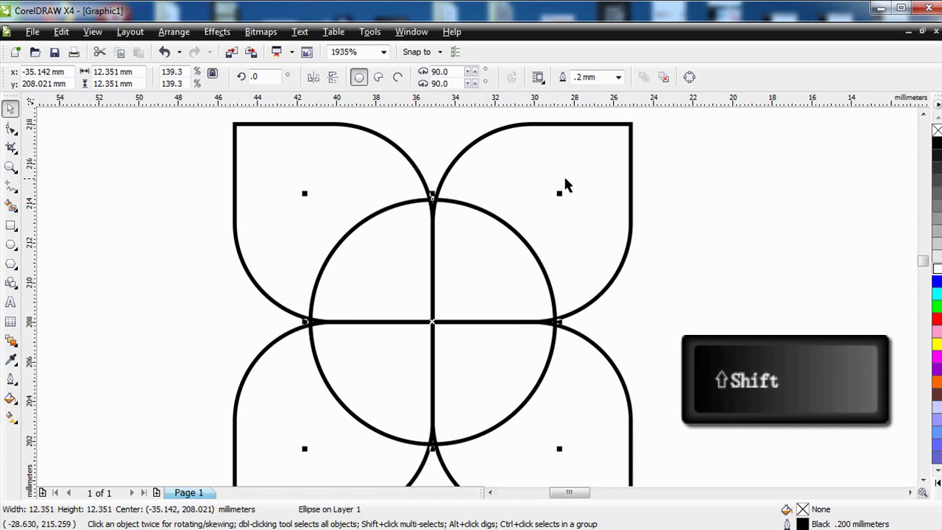
click(936, 269)
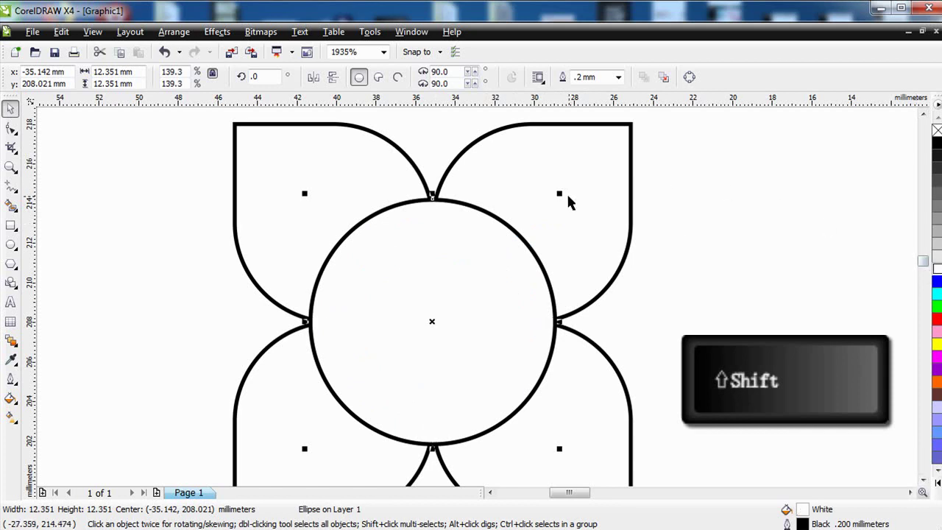
Step: Create a smaller concentric copy of the circle, about 7.8 mm in diameter, and select the outer circle
drag(561, 195, 539, 242)
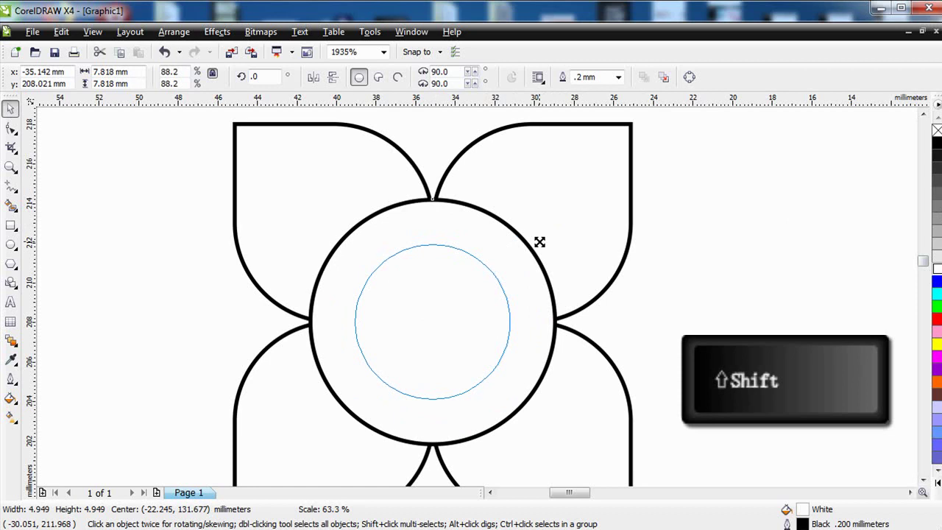
drag(539, 242, 539, 249)
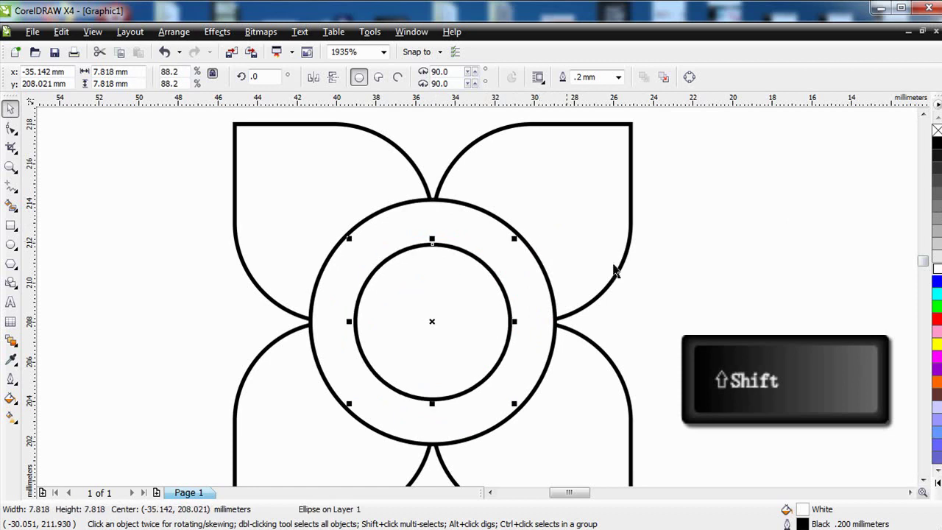
click(674, 278)
click(543, 257)
click(539, 253)
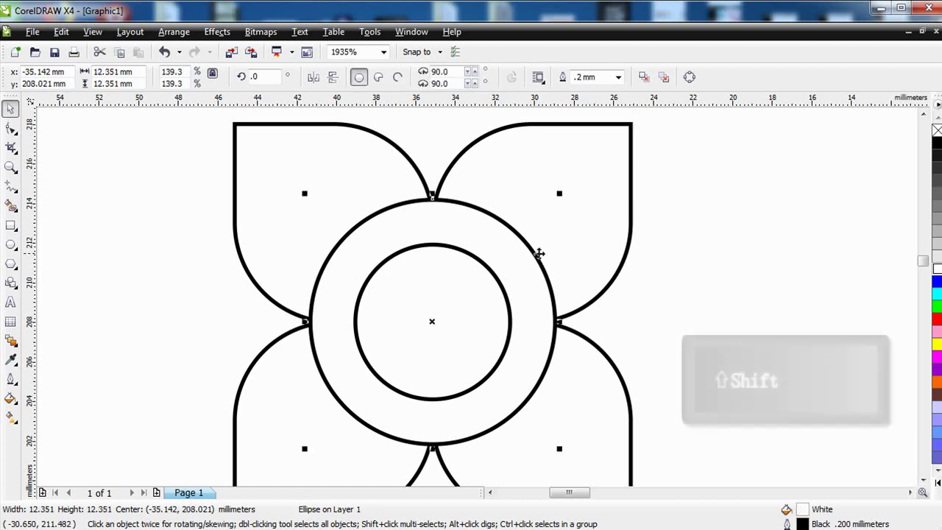
Step: Select the entire new flower, scale it proportionally to 60 mm, and position it beside the reference flower
click(10, 169)
scroll(551, 220, down, 5)
drag(402, 173, 656, 320)
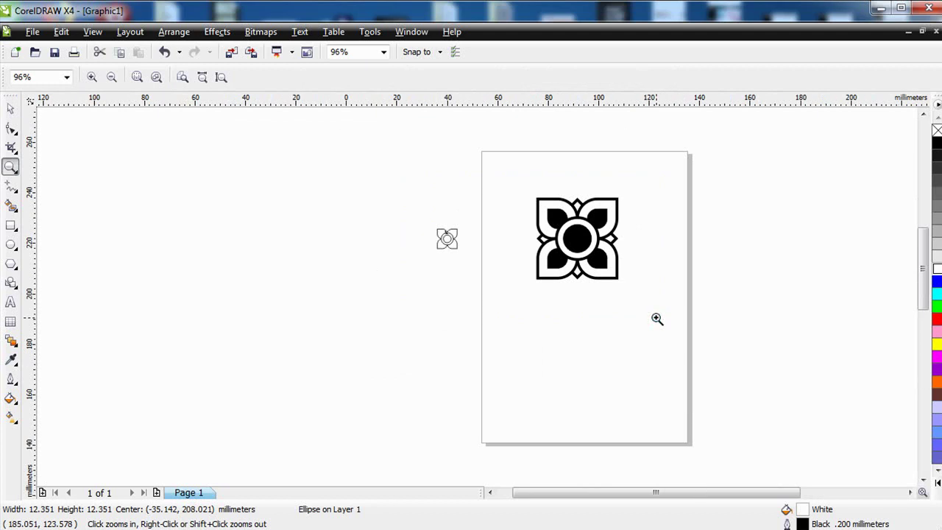
click(10, 108)
drag(108, 201, 318, 354)
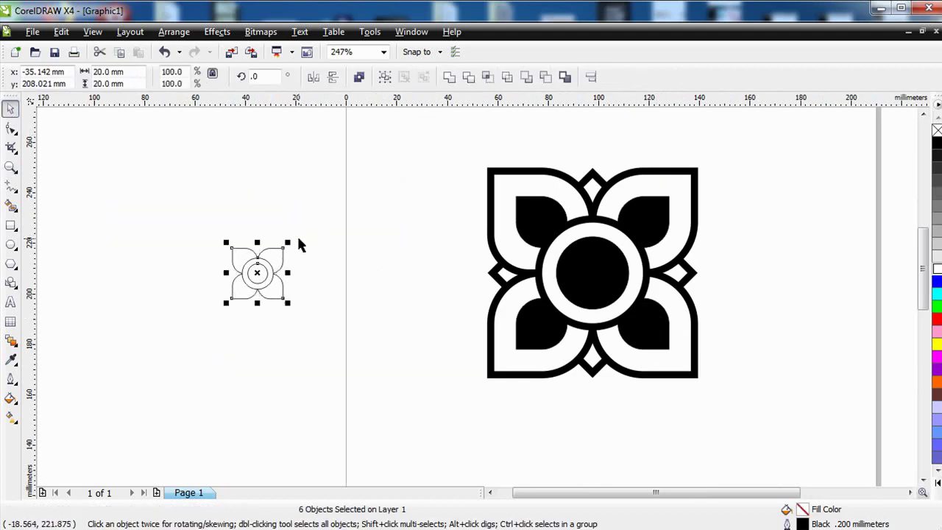
drag(289, 242, 394, 161)
drag(317, 220, 294, 286)
Step: Set the outline thickness of all the new flower's shapes to 8 pt and deselect them
click(11, 381)
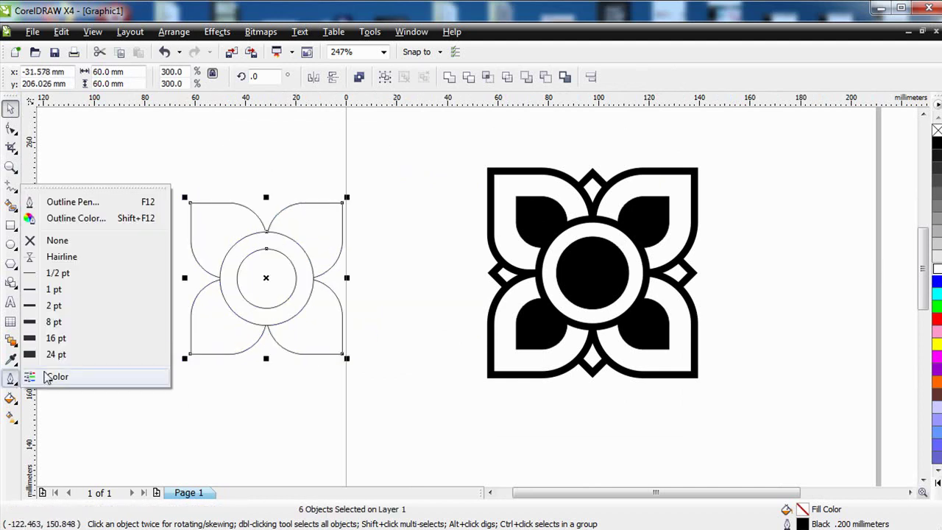
click(62, 327)
click(317, 161)
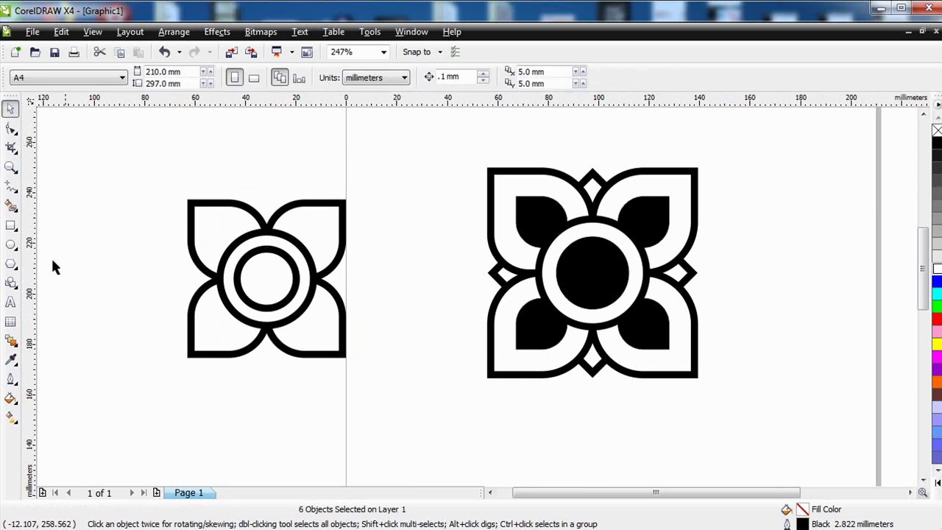
click(11, 167)
drag(130, 172, 486, 428)
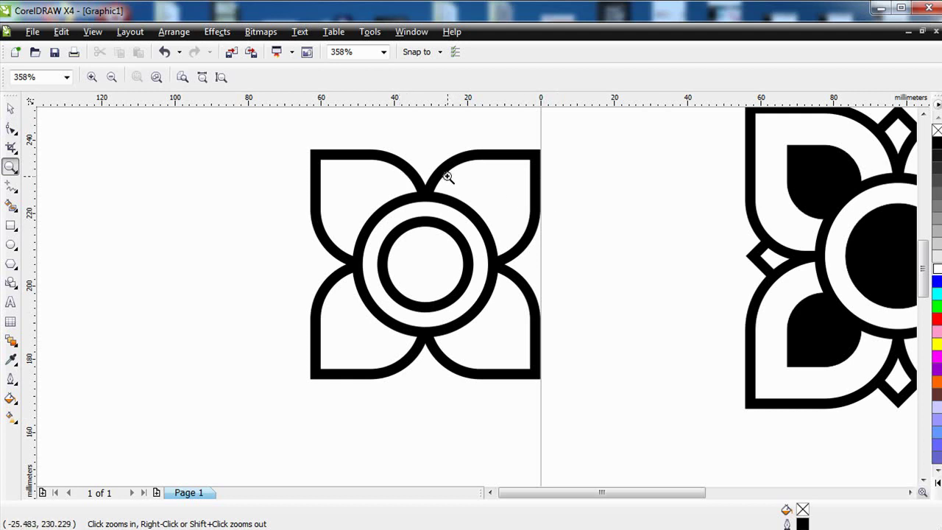
click(10, 108)
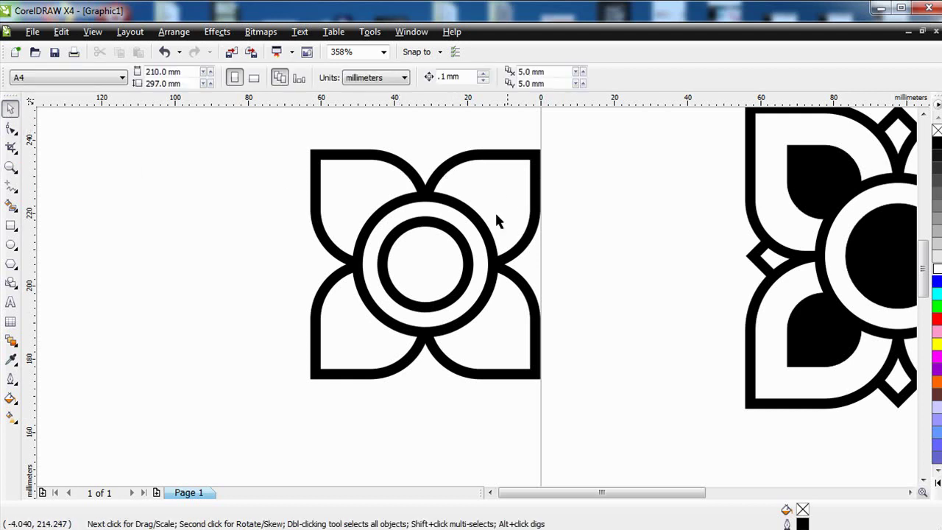
Step: Select the new flower's four petals and group them, leaving the group around the circles
click(352, 189)
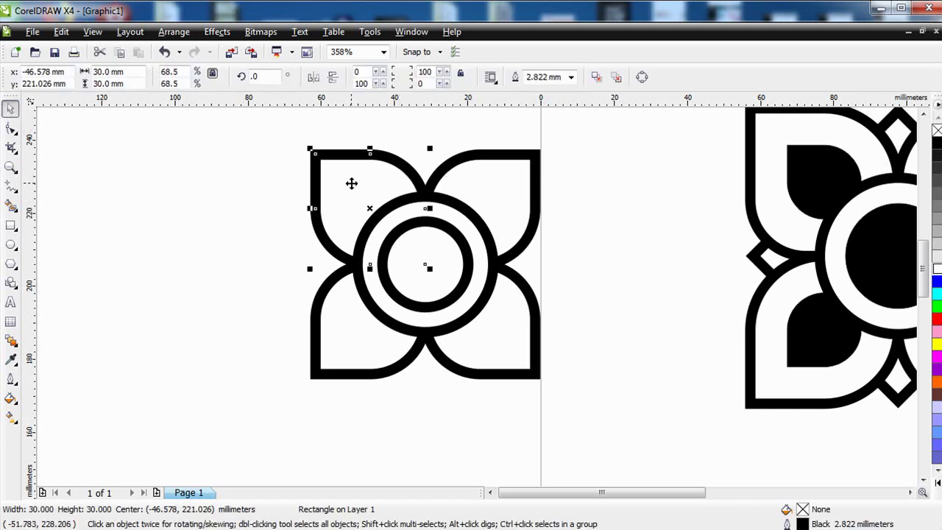
shift+click(489, 190)
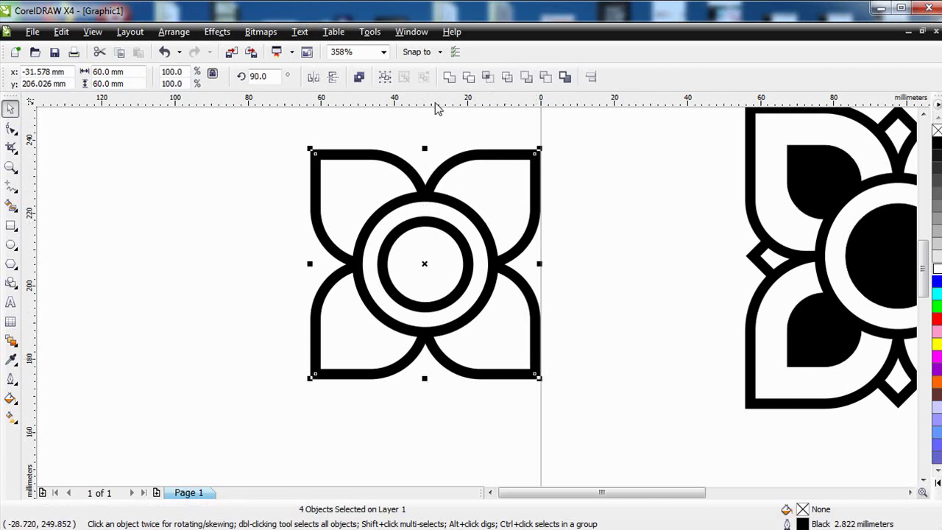
click(384, 77)
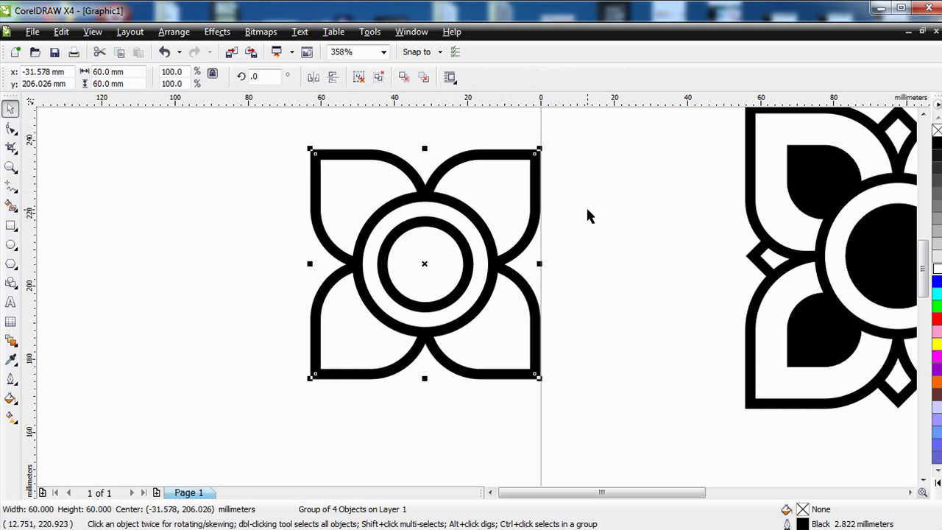
drag(519, 204, 314, 205)
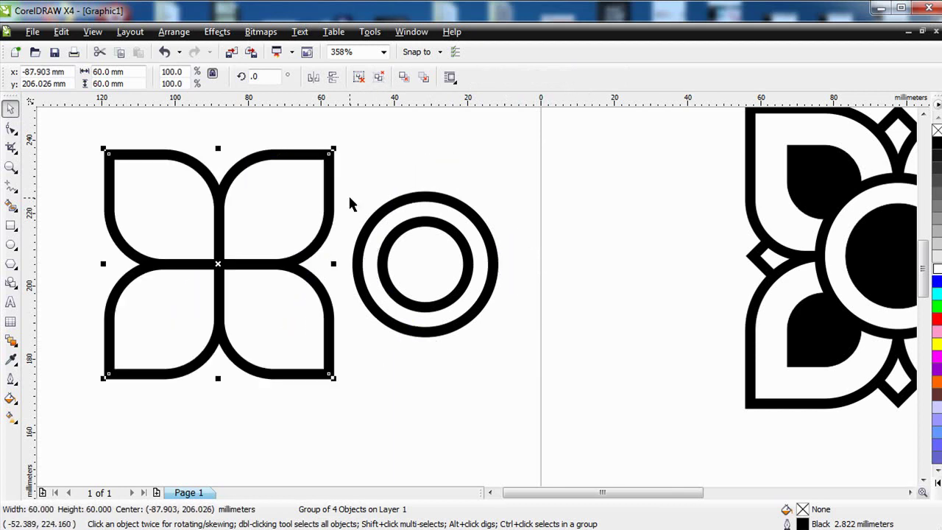
click(165, 52)
Step: Try rotating the petal group 45° and scaling it to about 61.8 mm, and undo the change
click(489, 178)
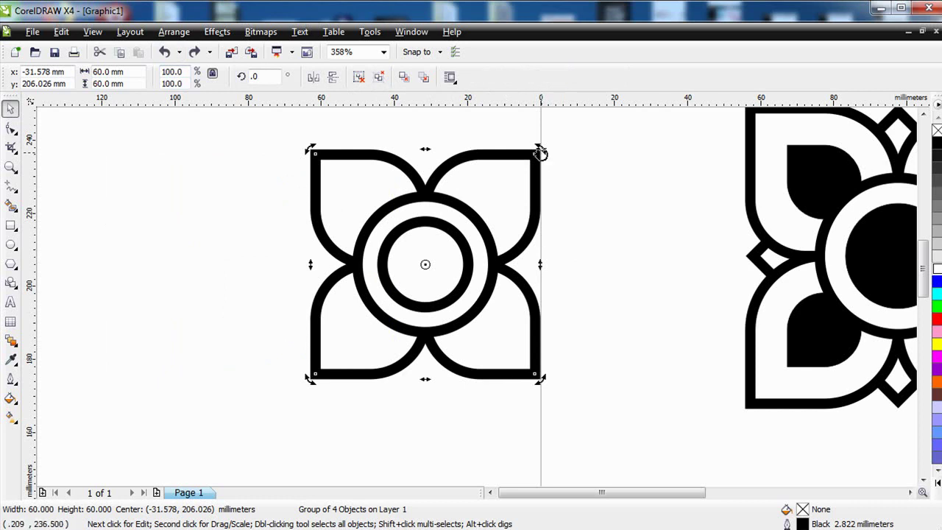
drag(541, 152, 435, 150)
drag(398, 158, 431, 150)
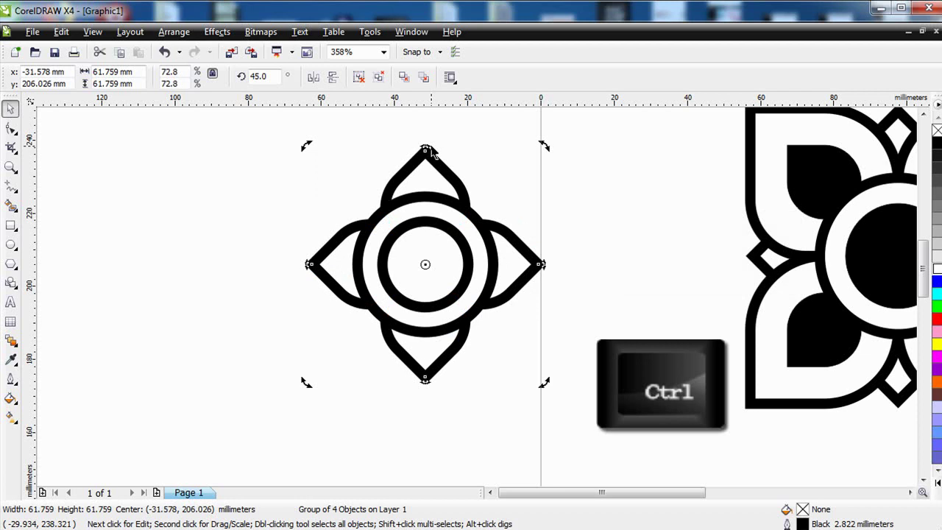
click(166, 52)
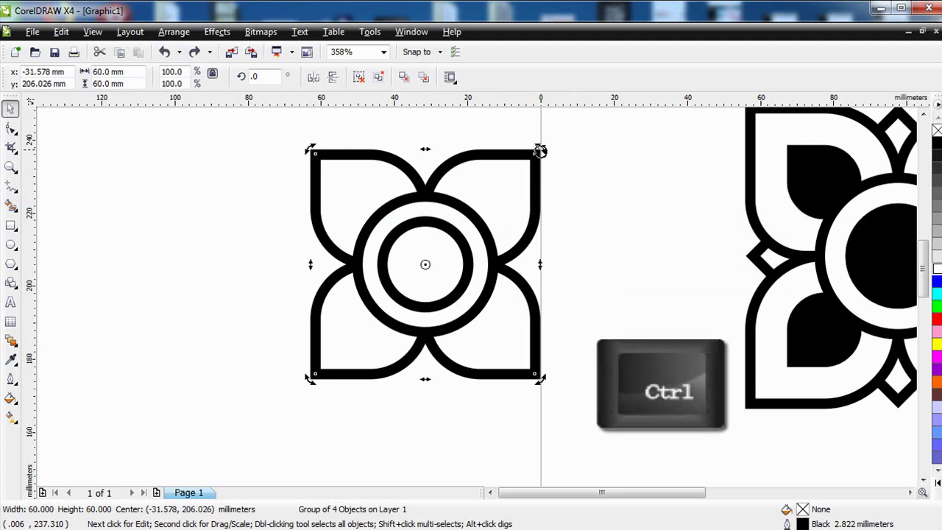
Step: Create a concentric copy of the petal group rotated 45° and scaled to about 61.8 mm, and fill it with white
drag(539, 150, 431, 151)
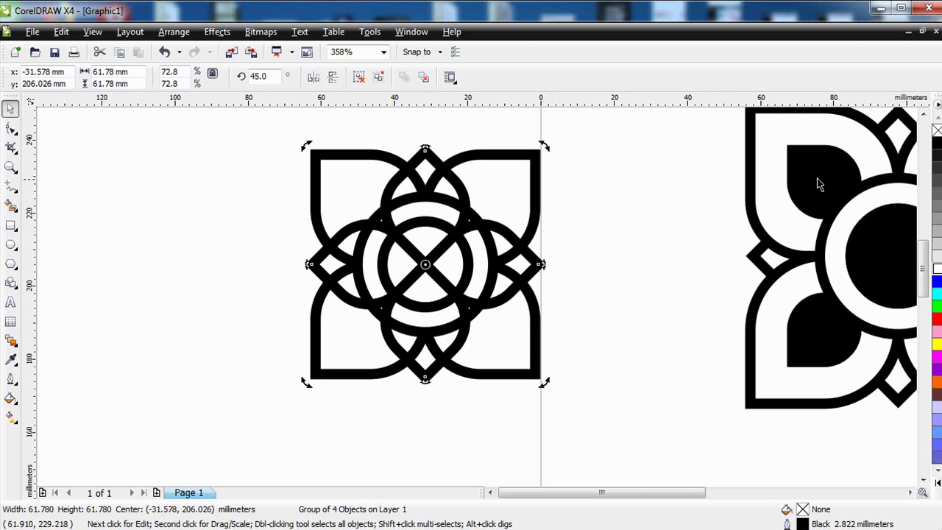
click(936, 268)
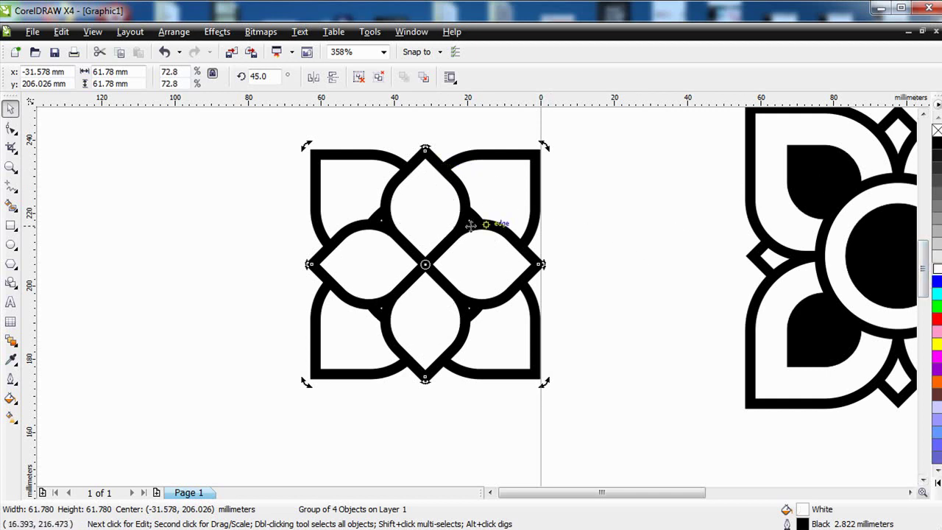
Step: Send the rotated petal group behind the rest of the flower and fill the original petal group with white
right_click(450, 213)
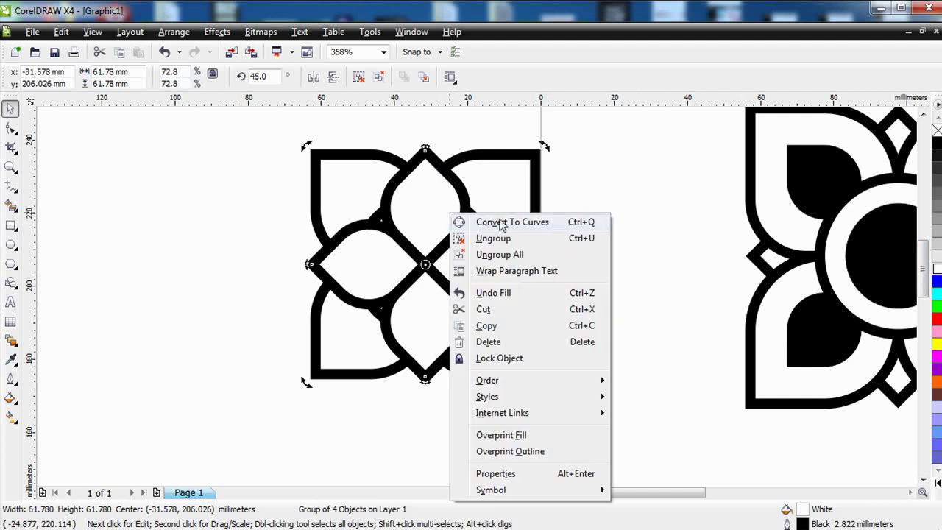
mouse_move(505, 383)
click(671, 245)
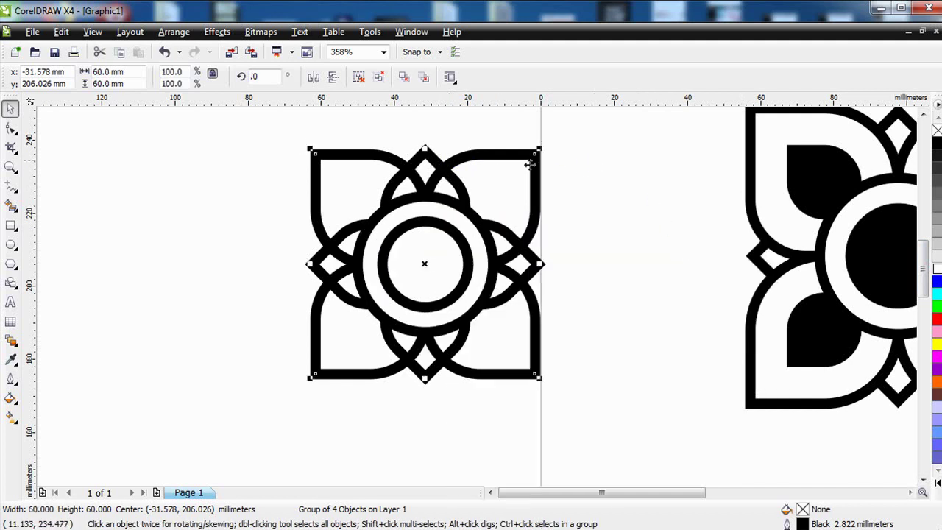
click(937, 270)
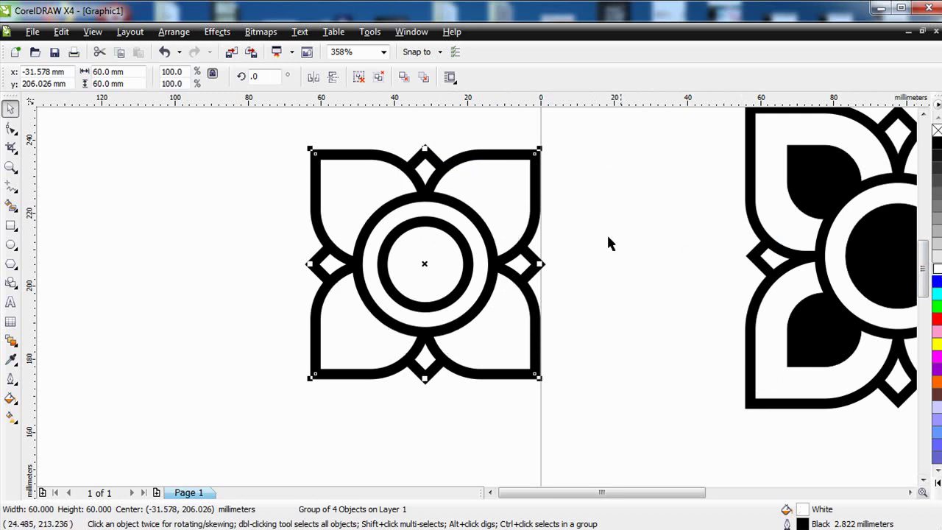
click(676, 409)
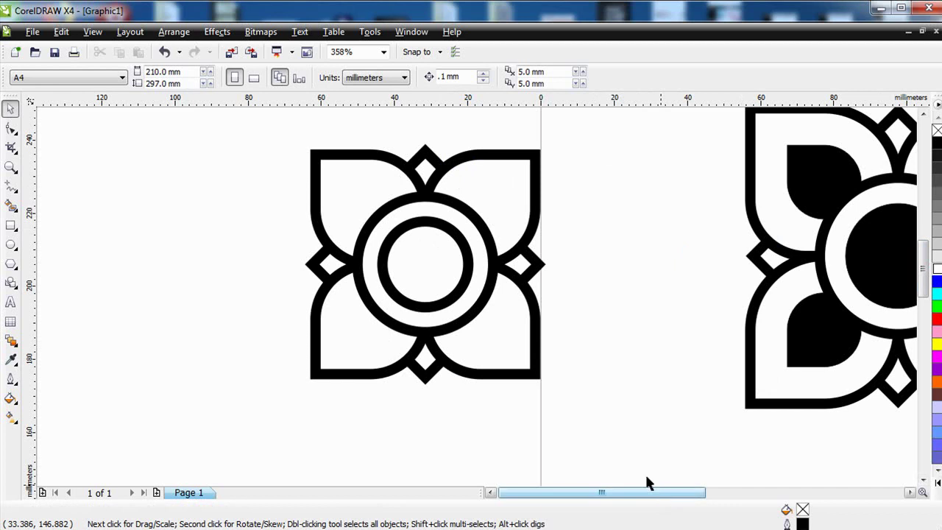
Step: Ungroup the new flower's four outer petals and deselect them
click(11, 167)
right_click(496, 200)
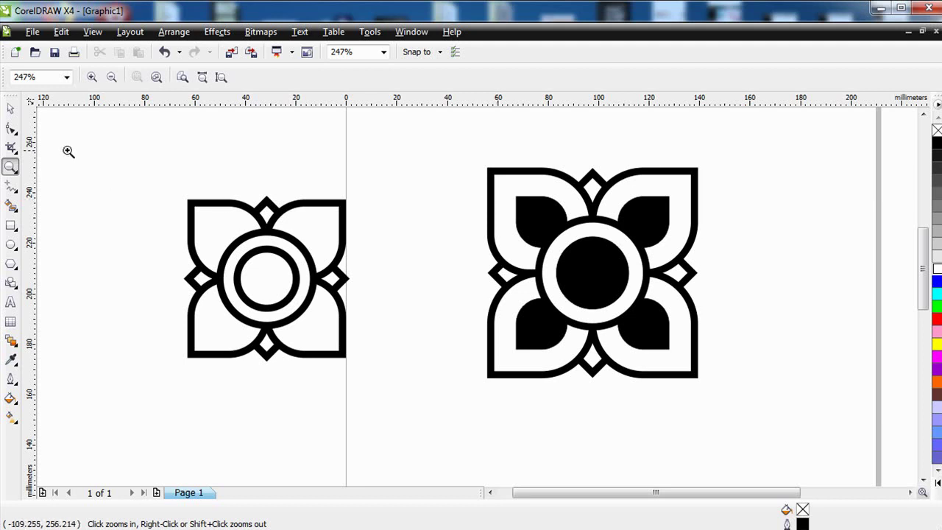
click(11, 108)
click(246, 214)
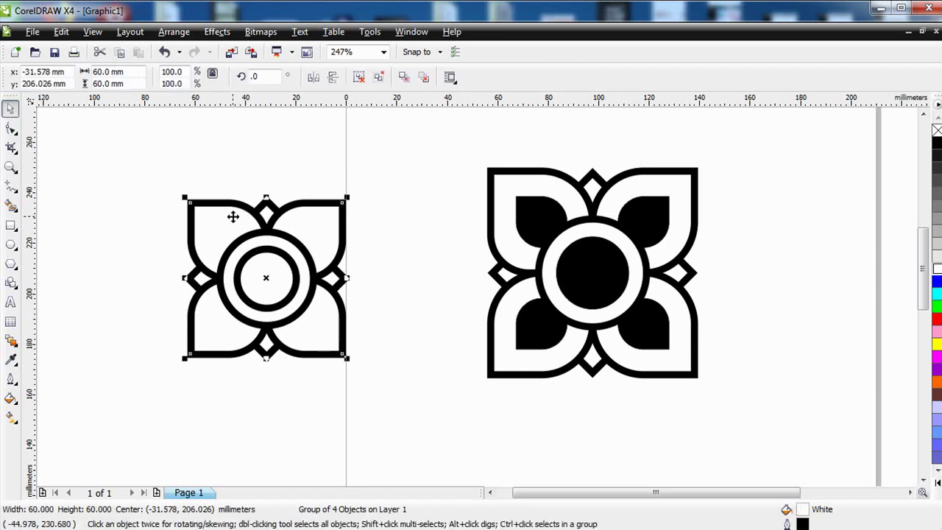
click(360, 78)
click(395, 214)
Step: Place a copy of the flower's upper-left petal in the empty area to its left and convert the copy to curves
drag(205, 233, 128, 246)
click(200, 259)
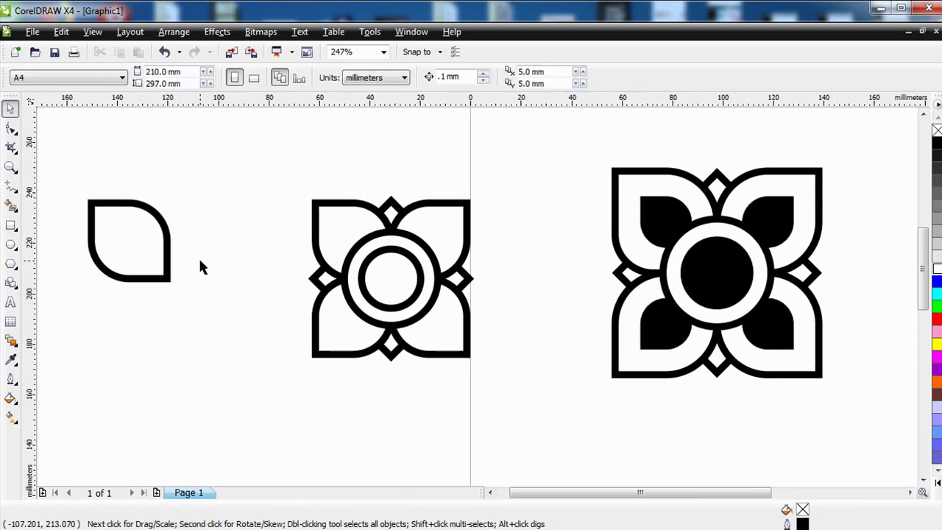
click(138, 243)
right_click(133, 246)
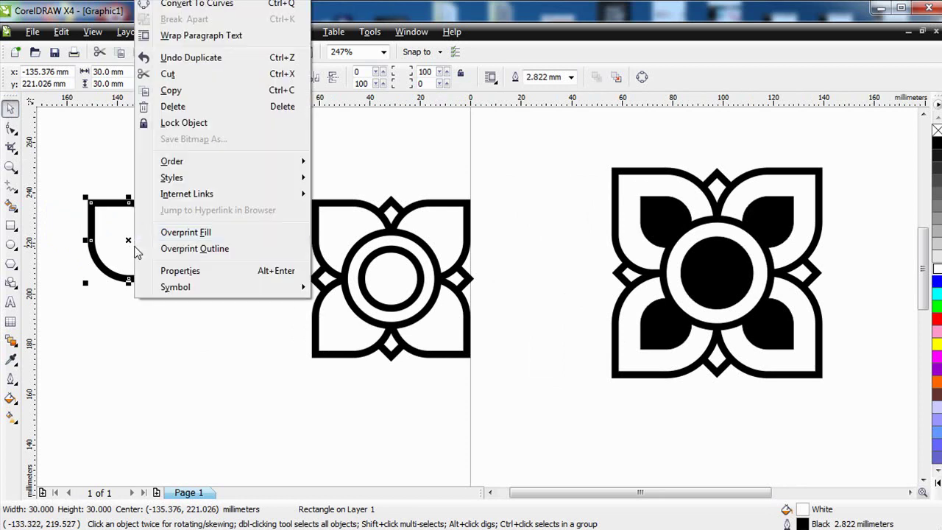
click(197, 4)
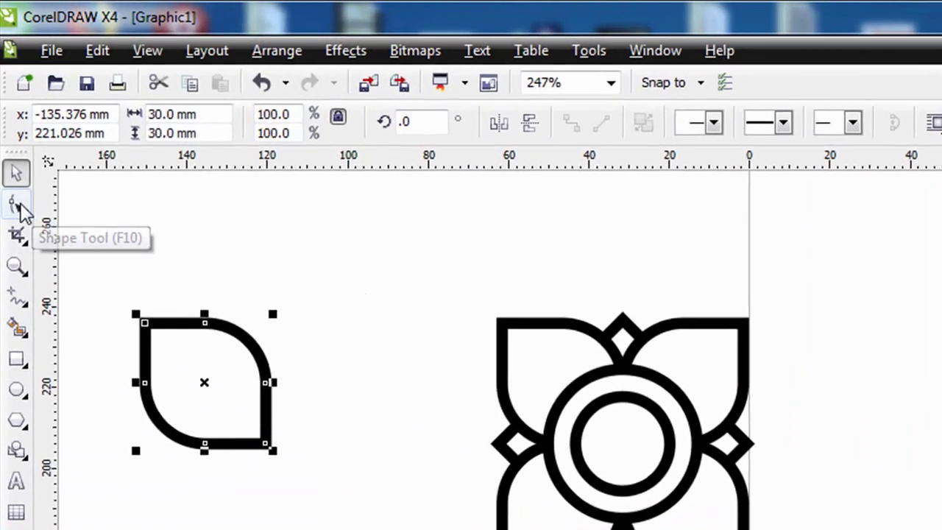
Step: Delete the middle nodes on the copied petal's top and left edges to reshape its curves
click(17, 205)
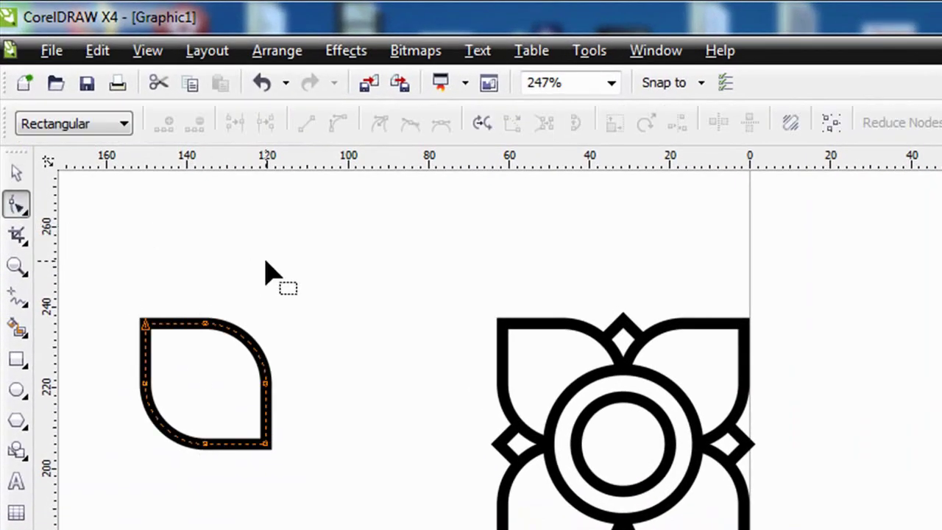
drag(196, 285, 233, 374)
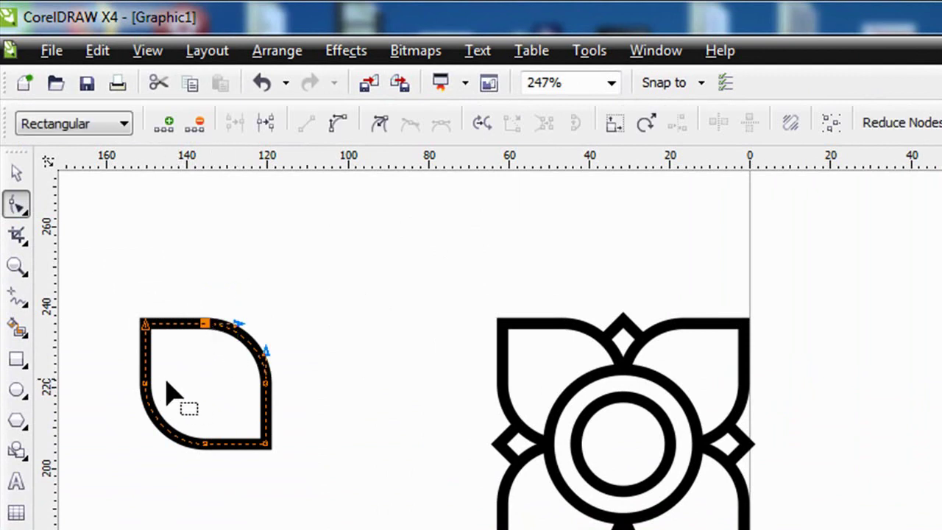
key(Delete)
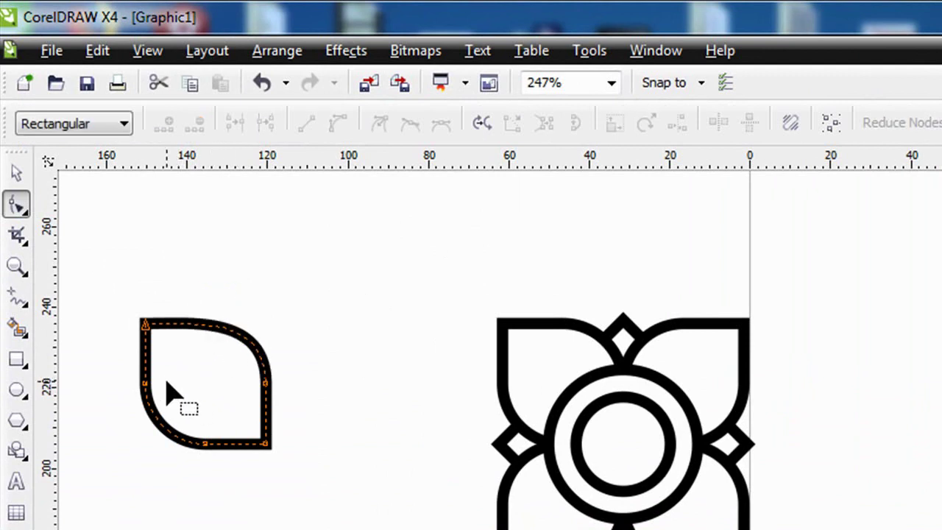
drag(112, 368, 276, 406)
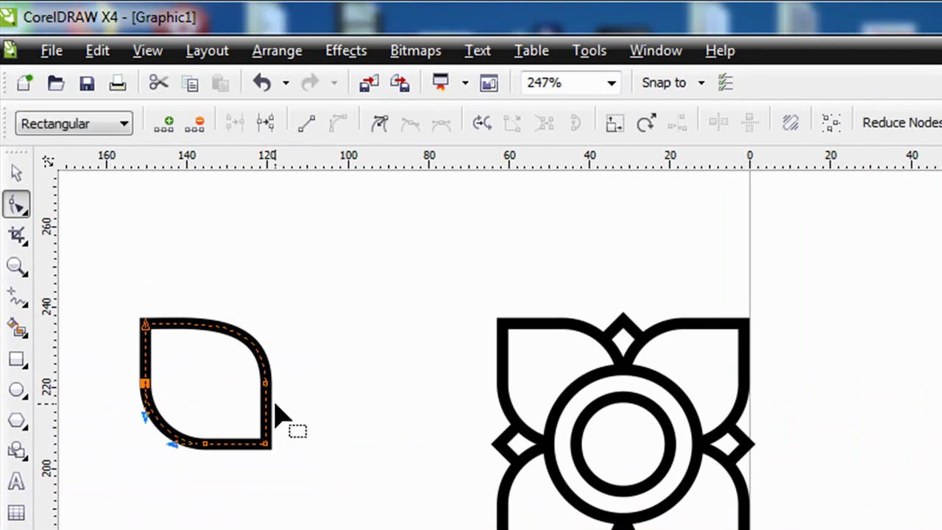
click(277, 416)
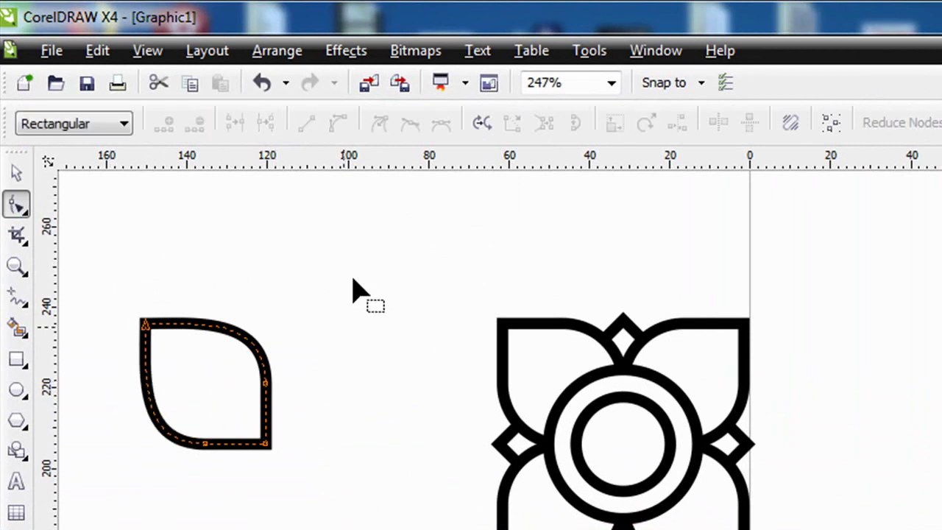
Step: Place another copy of the flower's unedited upper-left petal between the reshaped petal and the flower
click(18, 173)
click(273, 270)
click(545, 380)
drag(545, 379, 332, 381)
click(355, 262)
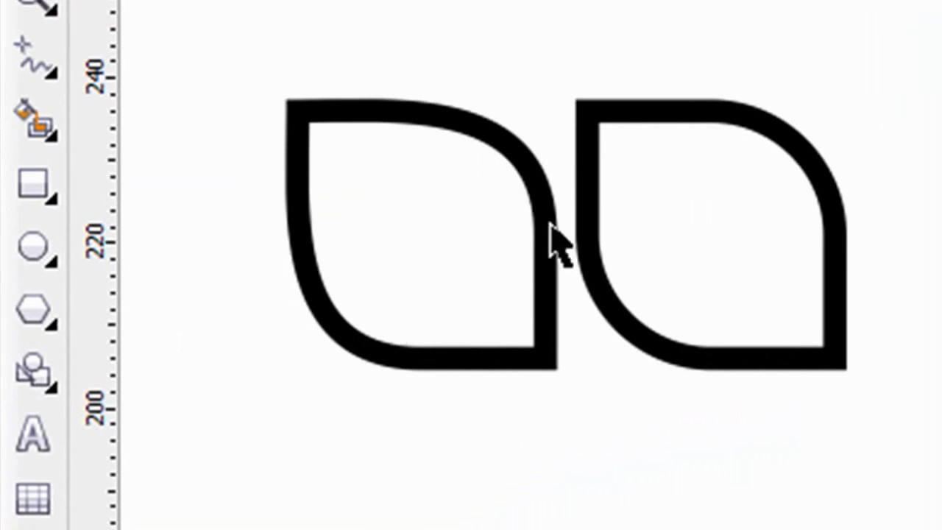
Step: Place a copy of the reshaped petal directly to its left
click(472, 291)
drag(479, 248, 199, 272)
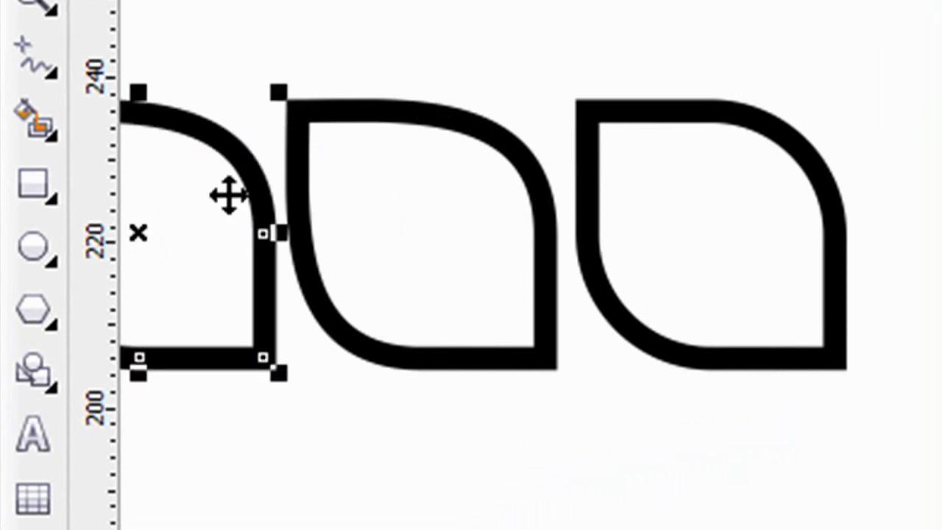
click(295, 335)
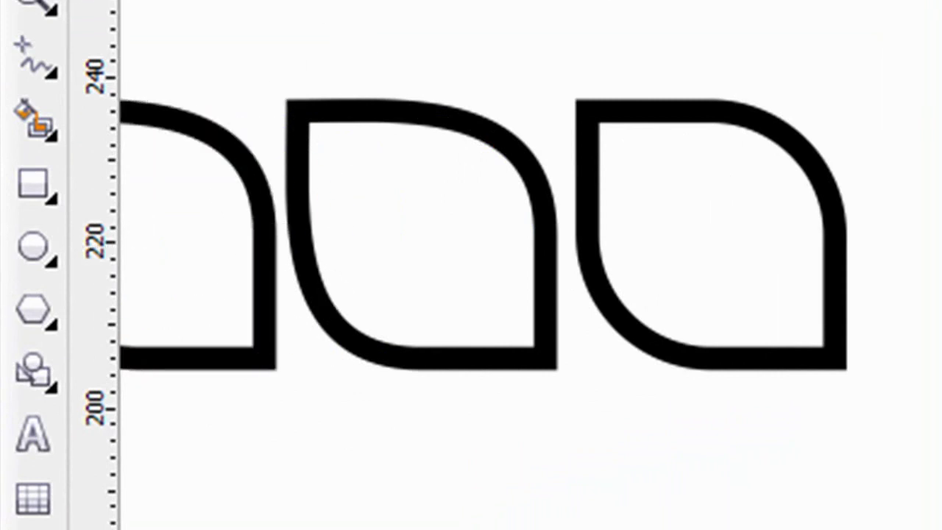
scroll(479, 304, left, 3)
Step: Delete the middle nodes on the leftmost petal's right and bottom edges, leaving only its two tip nodes
click(397, 257)
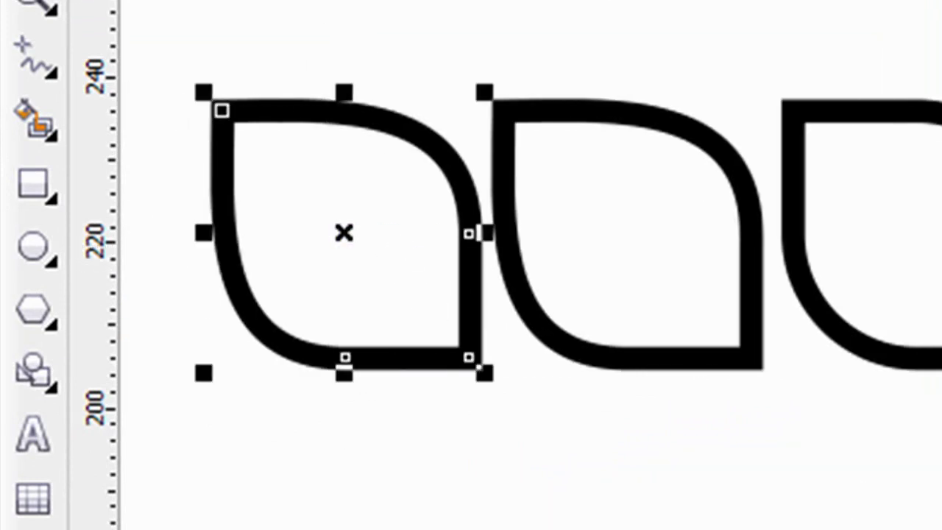
key(F10)
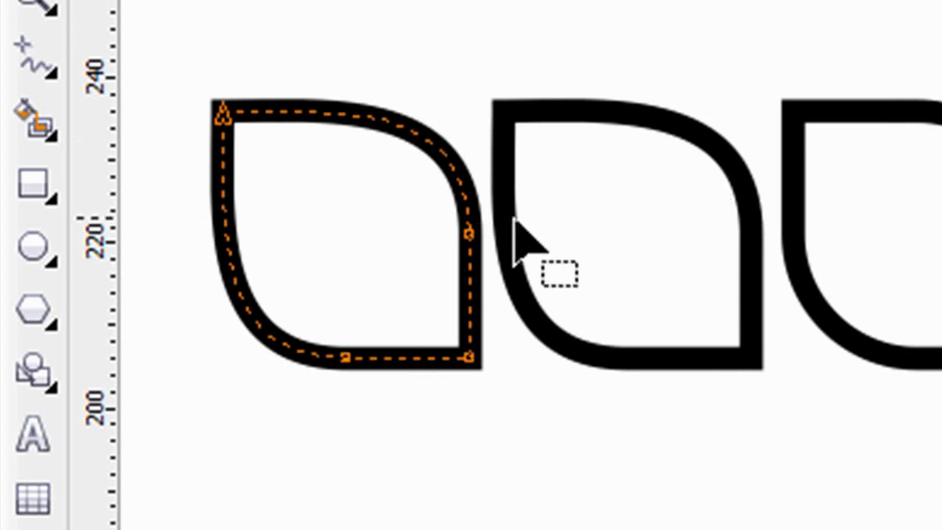
click(456, 249)
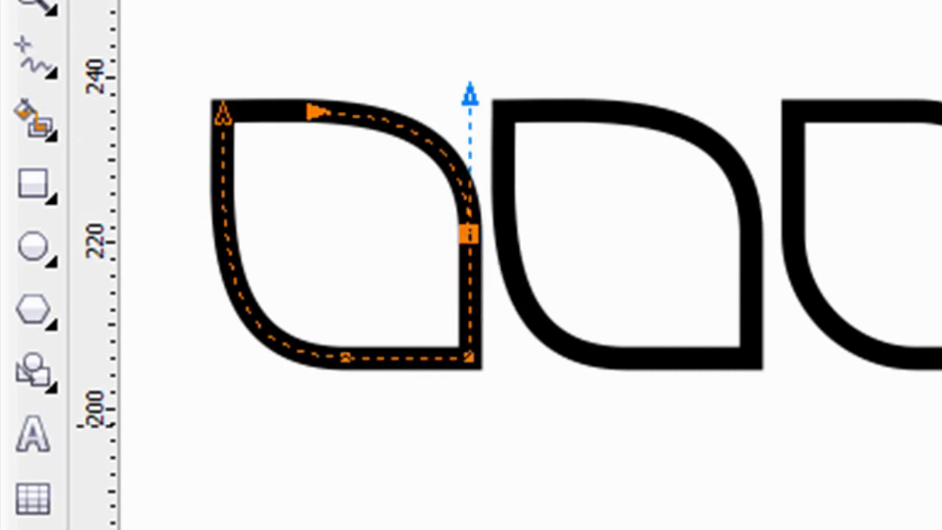
key(Delete)
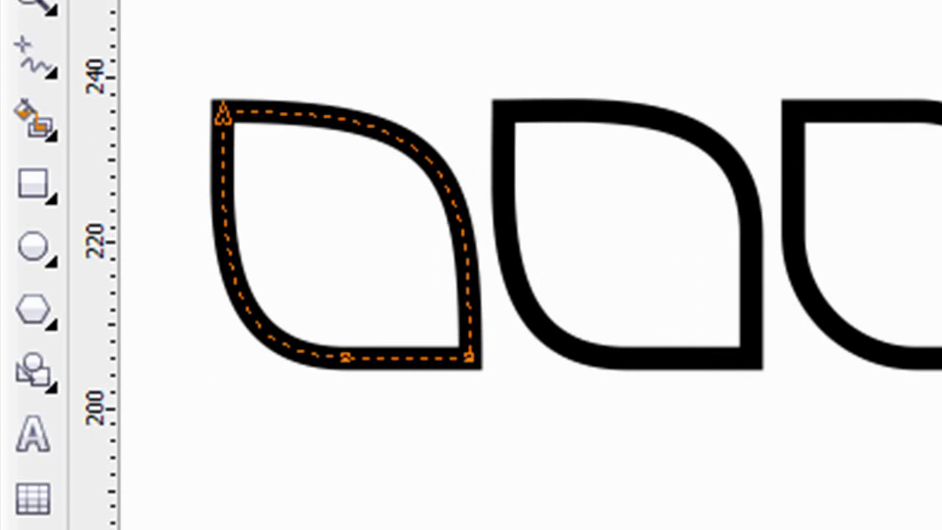
drag(411, 415, 261, 359)
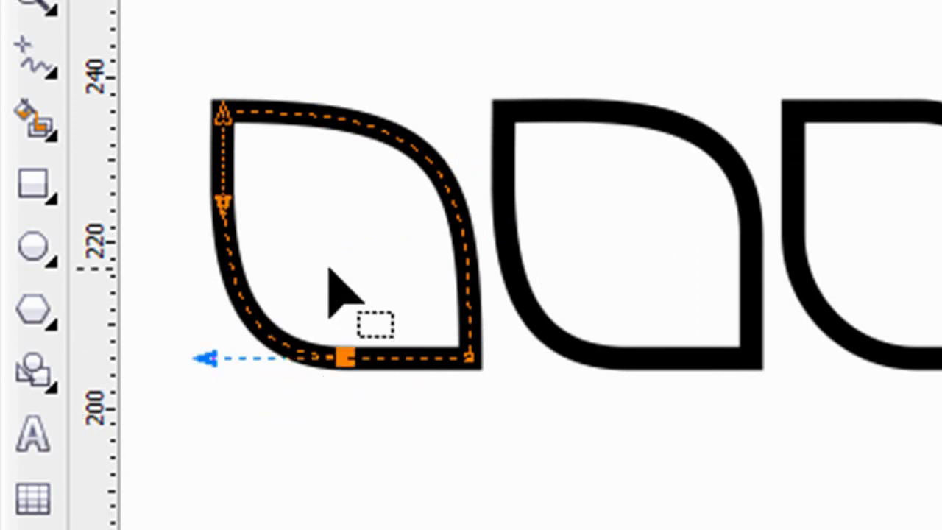
key(Delete)
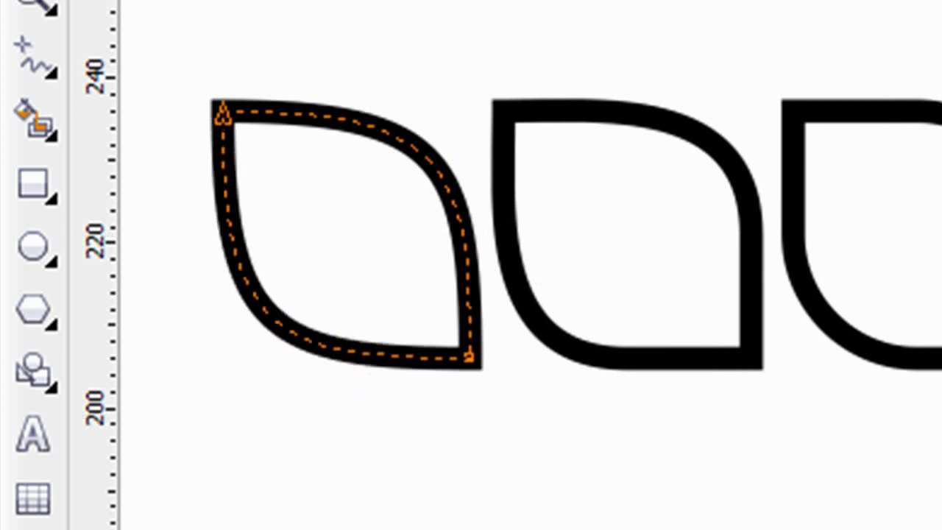
key(space)
click(687, 194)
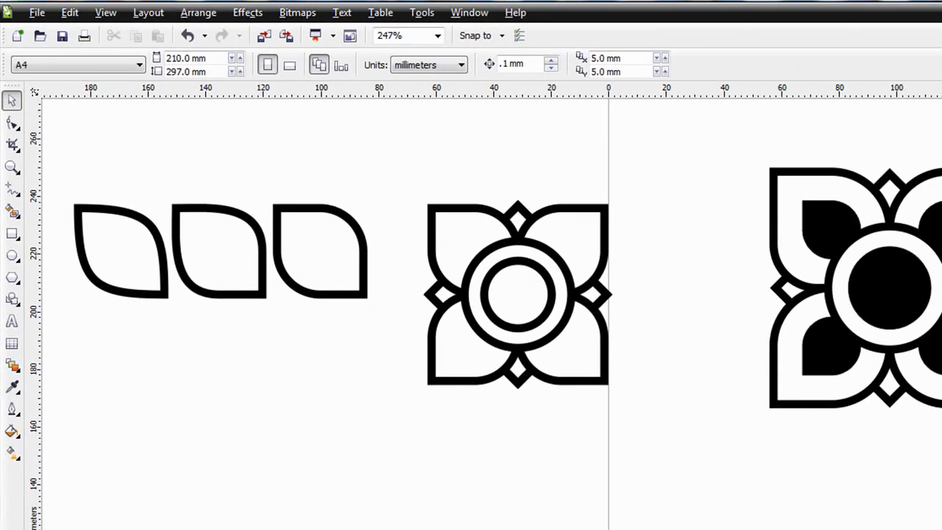
Step: Copy the leftmost petal below the row and form four petals by rotating copies in 90° increments around its lower-right tip
drag(101, 278, 156, 353)
key(Escape)
click(121, 349)
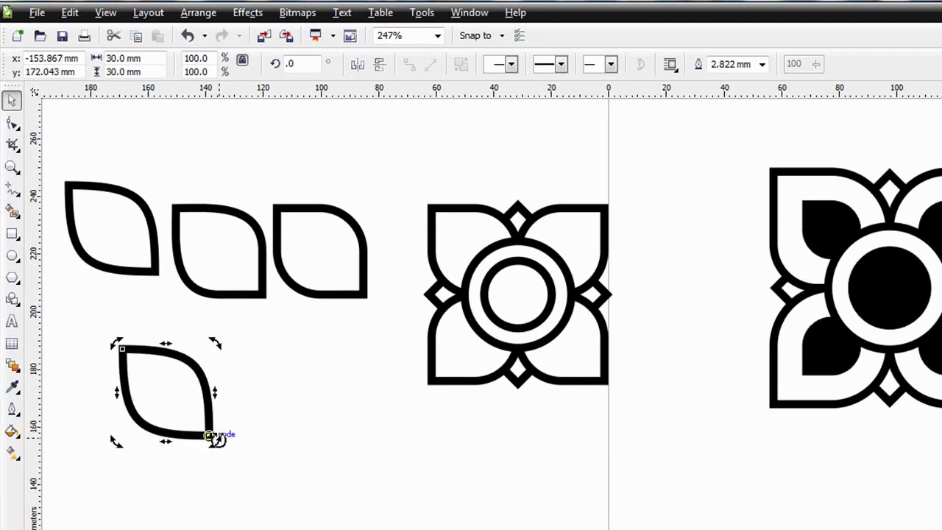
drag(121, 347, 124, 511)
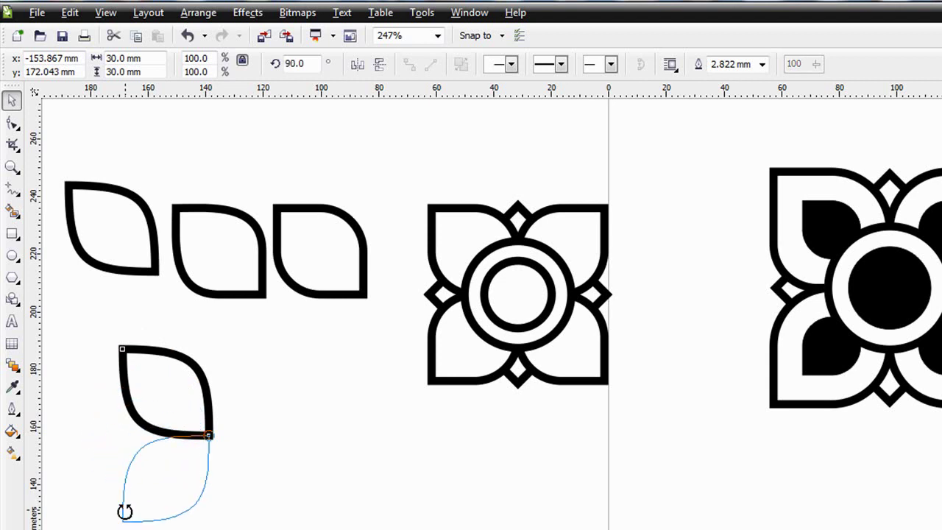
drag(124, 512, 122, 511)
key(ctrl+r)
key(ctrl+r)
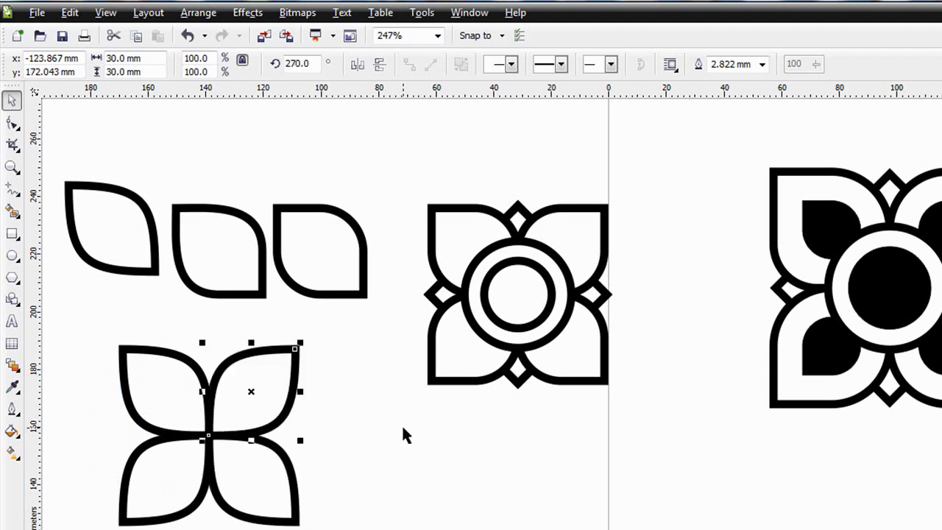
Step: Place a copy of the original flower's two concentric circles at the centre of the new four-petal flower
click(400, 431)
click(515, 253)
shift+click(542, 247)
drag(515, 294, 208, 435)
click(522, 447)
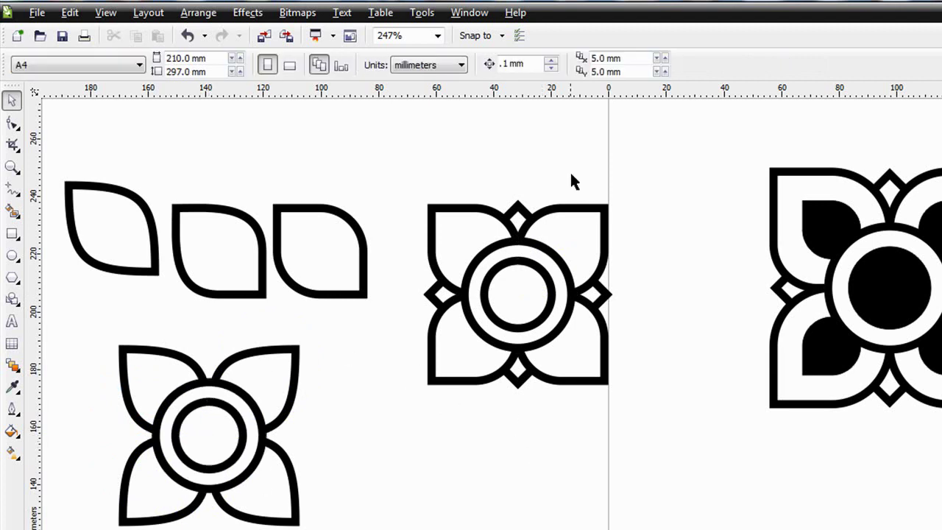
Step: Group the four petals of the new flower, leaving out its centre circles
click(264, 357)
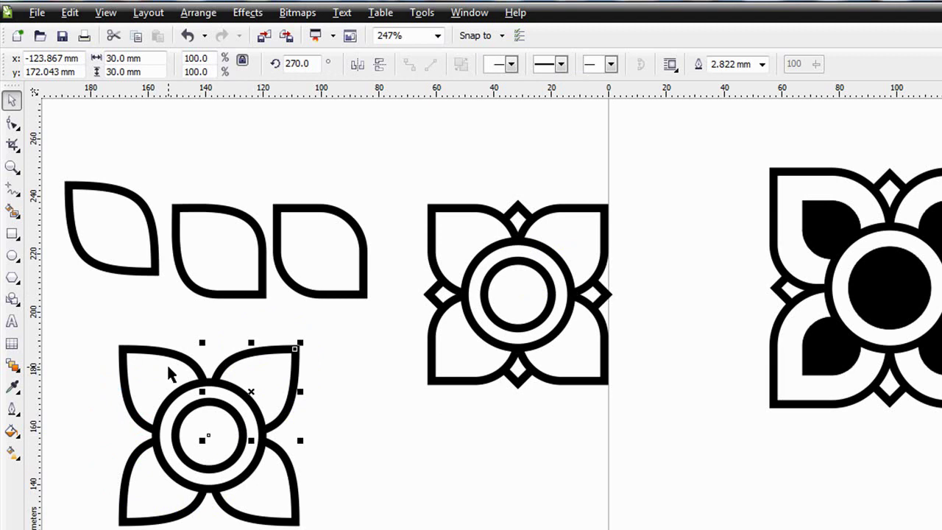
shift+click(167, 363)
shift+click(158, 508)
key(ctrl+r)
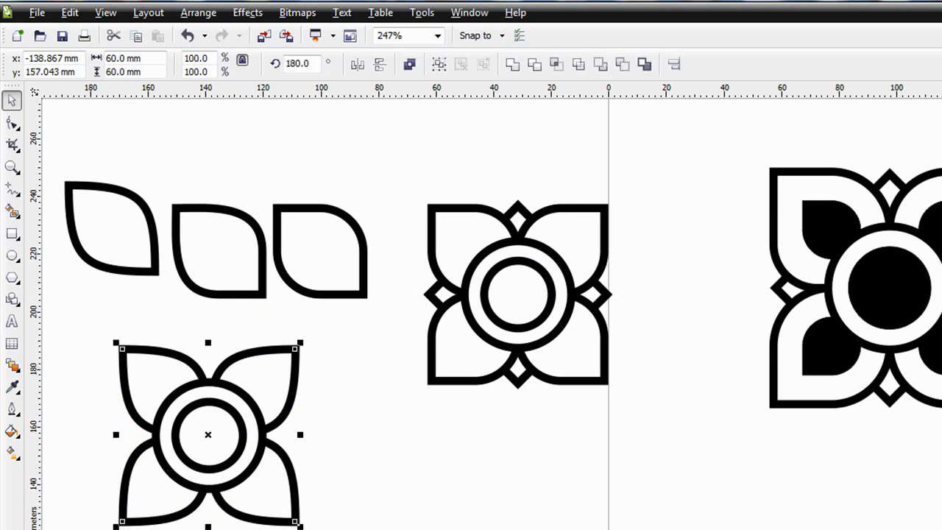
click(438, 67)
Step: Add a copy of the petal group rotated 45° and scaled to 70.6%, placed behind the rest of the new flower
click(282, 368)
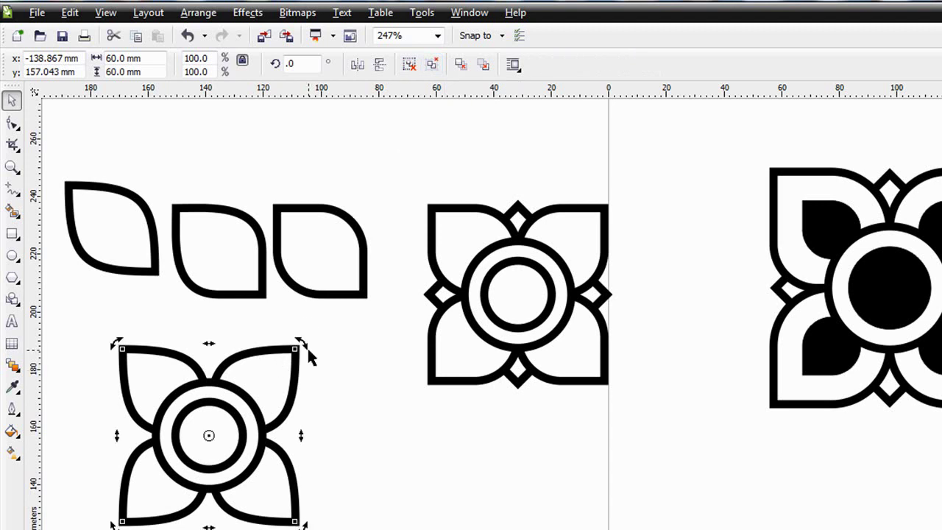
drag(304, 346, 204, 343)
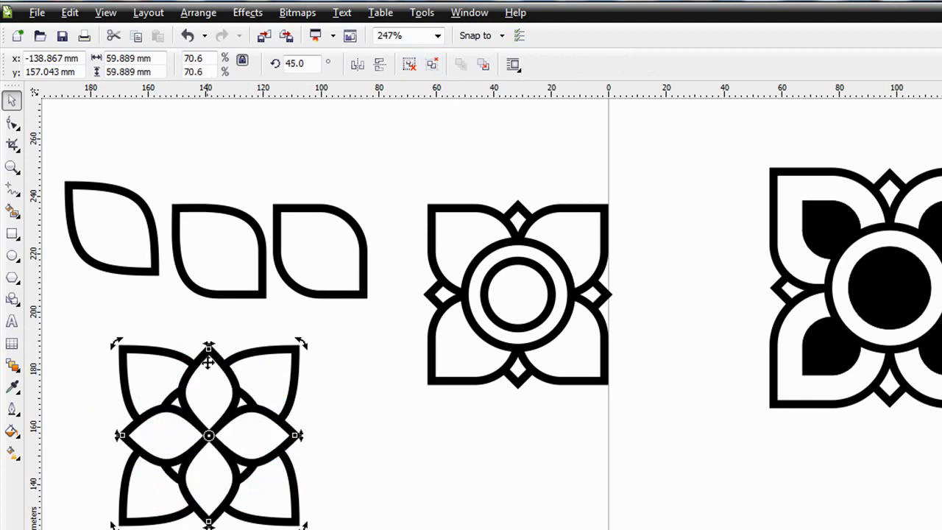
right_click(209, 379)
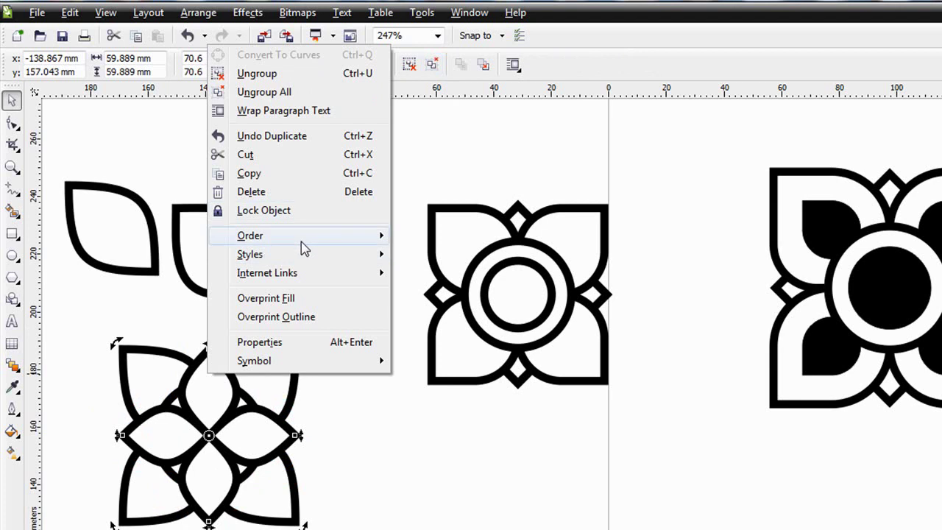
mouse_move(302, 239)
click(471, 83)
click(405, 444)
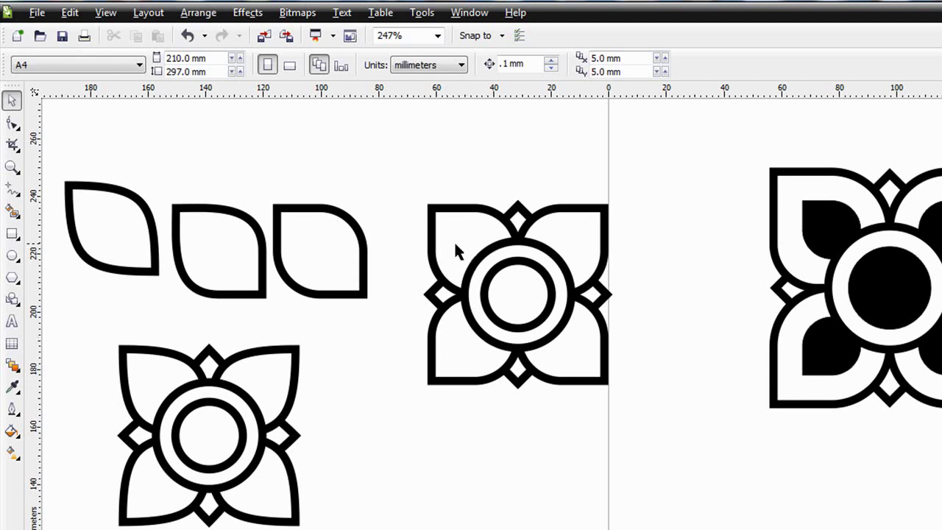
click(333, 213)
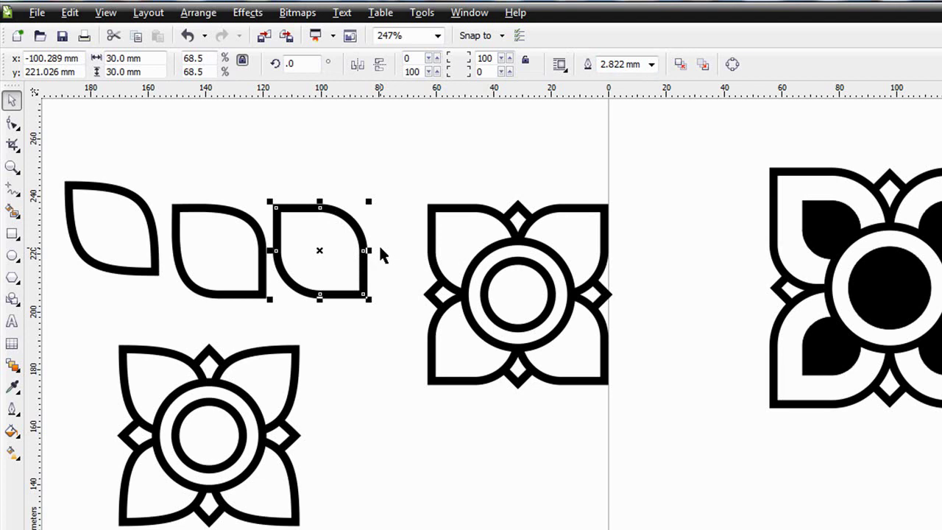
key(Escape)
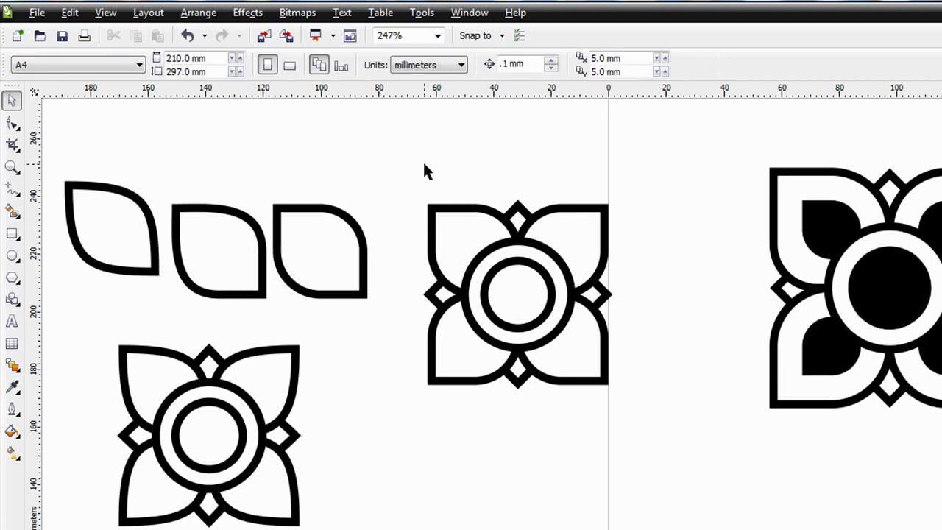